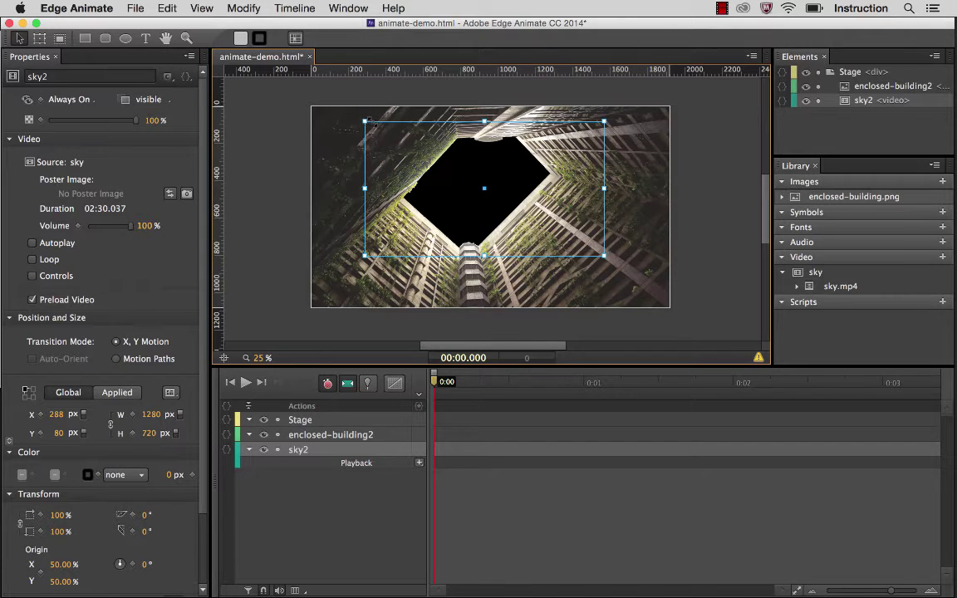
Shrink the sky2 video around the building's opening to about 1073 × 604 px and rotate it by -45°
drag(365, 121, 391, 135)
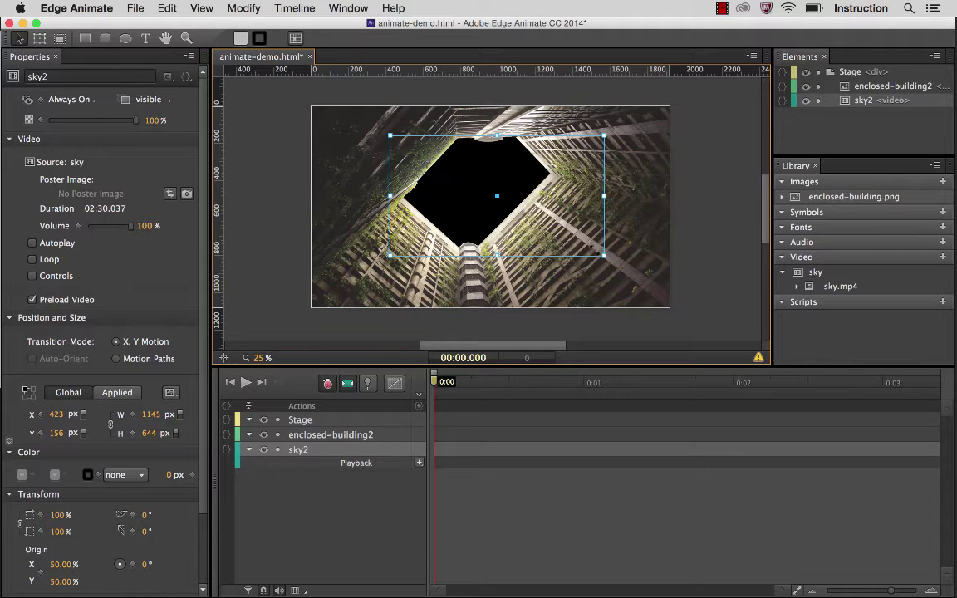
drag(604, 255, 590, 246)
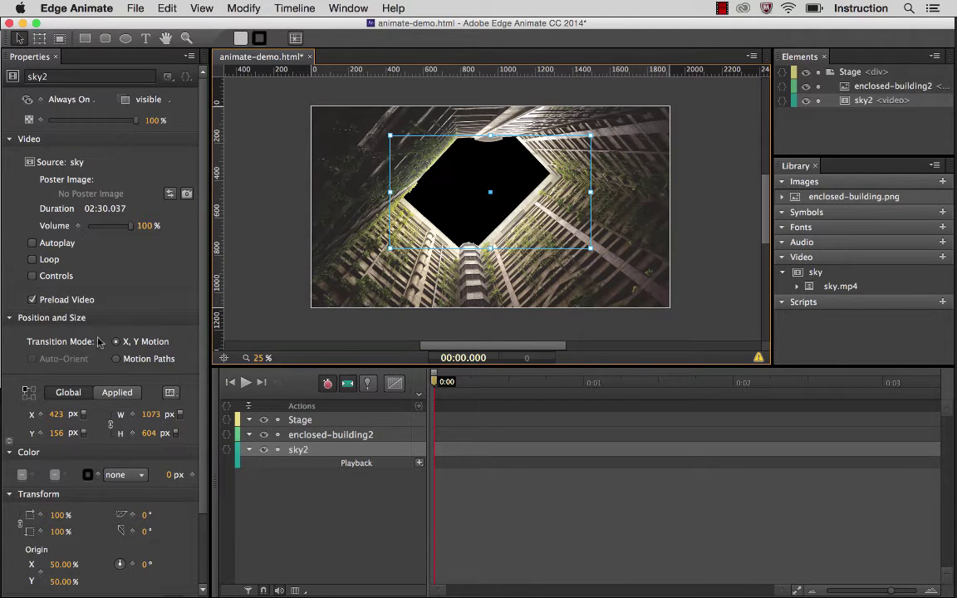
click(58, 76)
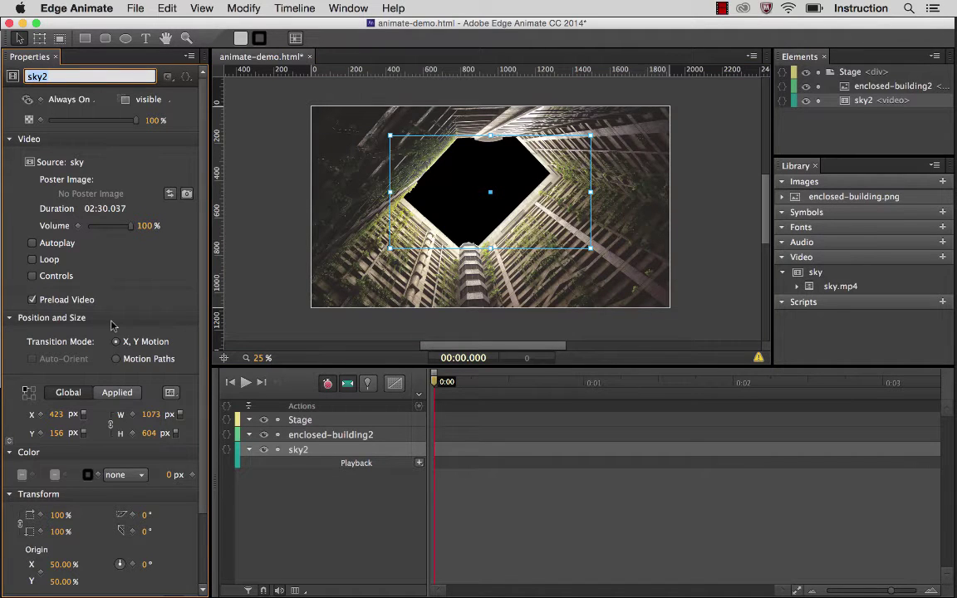
scroll(138, 525, down, 3)
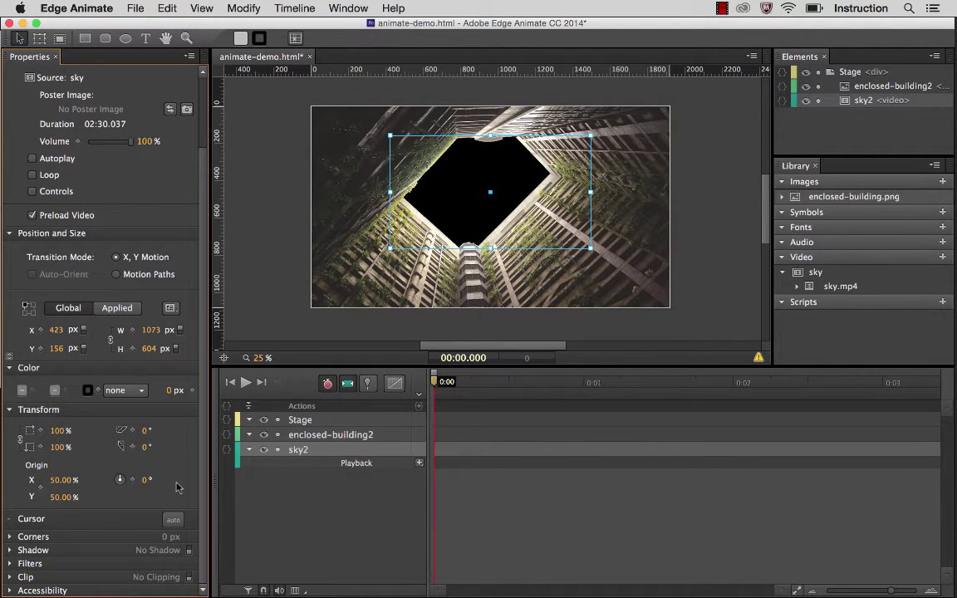
click(144, 480)
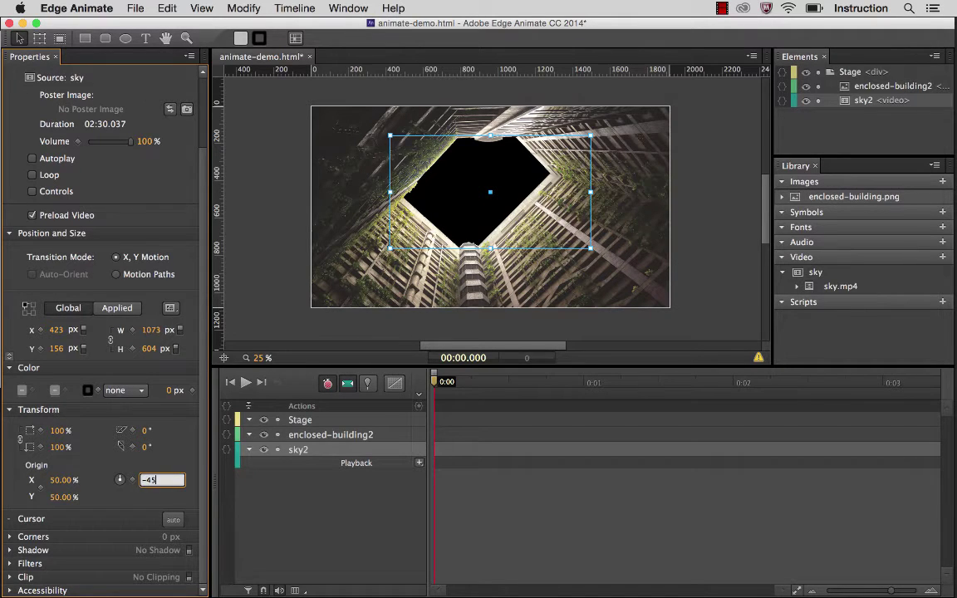
text(-45)
key(Return)
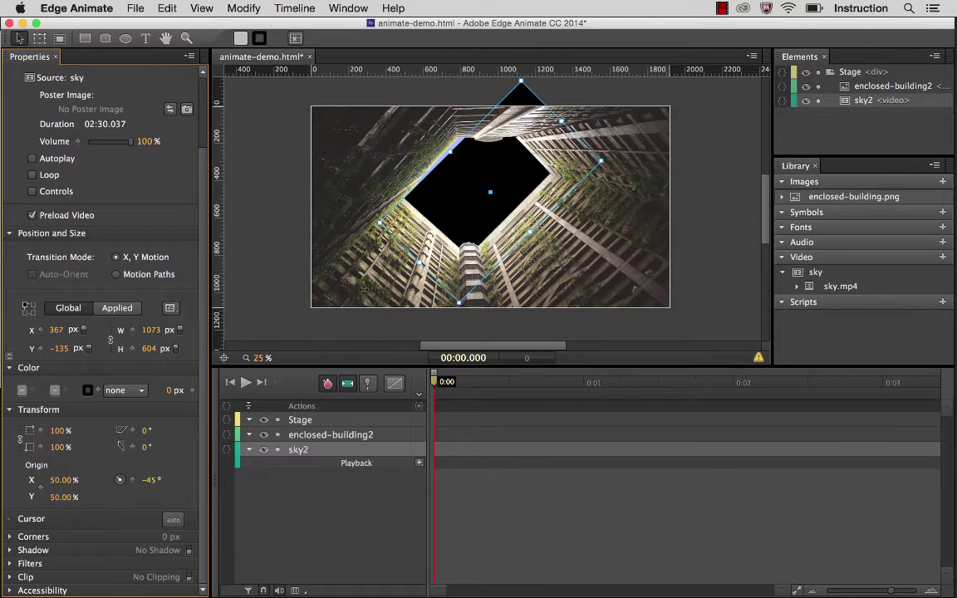
Reposition the rotated sky2 video behind the building's opening and shrink it to about 877 × 494 px
mouse_move(467, 202)
mouse_down()
mouse_move(452, 188)
mouse_move(458, 193)
mouse_up()
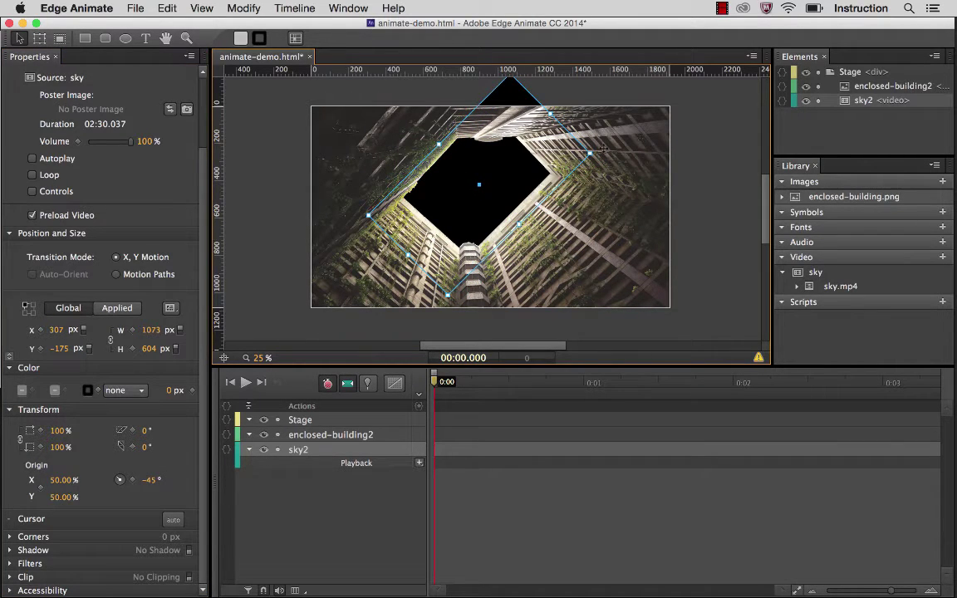
drag(587, 154, 563, 157)
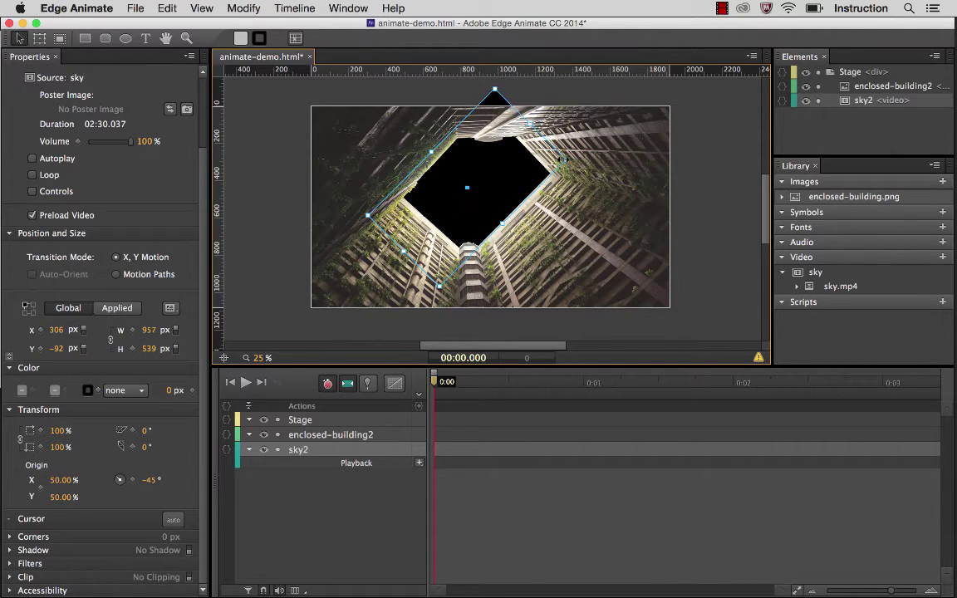
drag(368, 215, 385, 210)
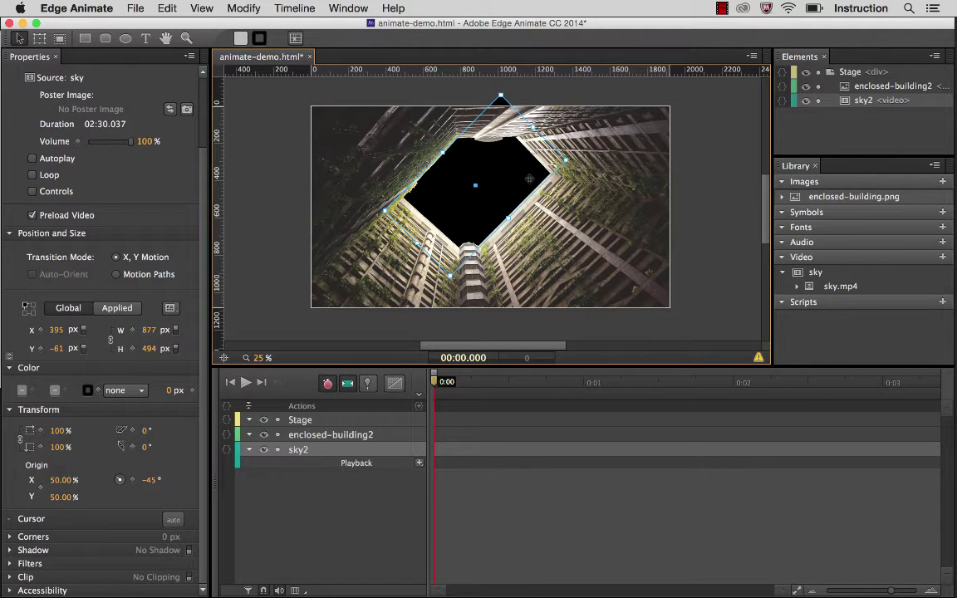
Turn on Autoplay for the sky2 video and preview the saved composition in the browser
click(32, 159)
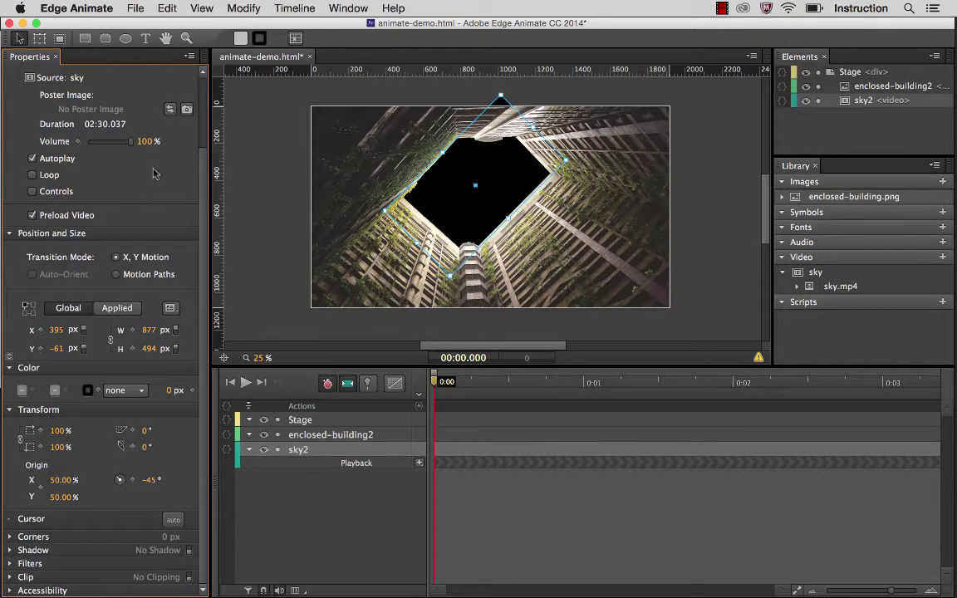
key(super+s)
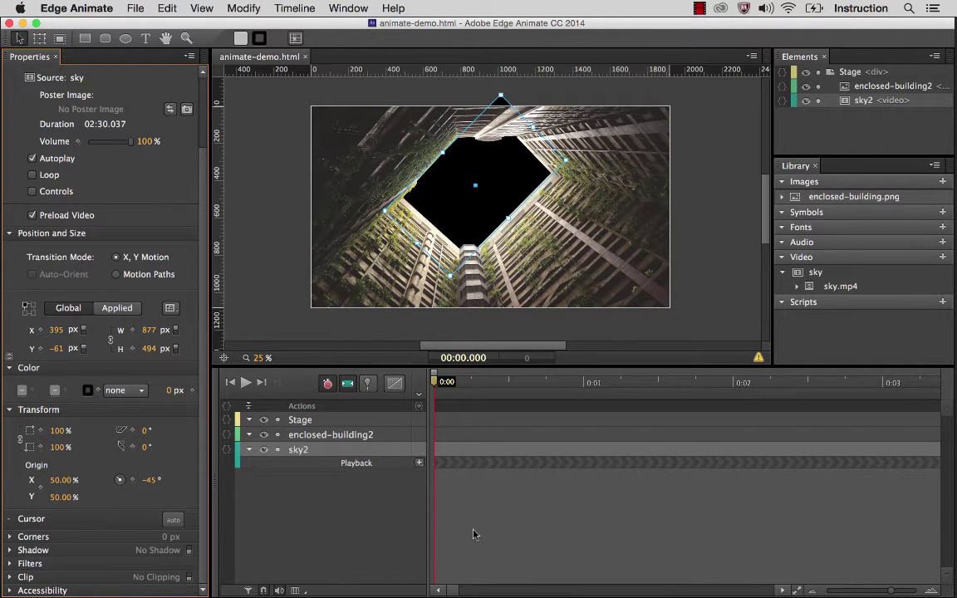
key(super+Return)
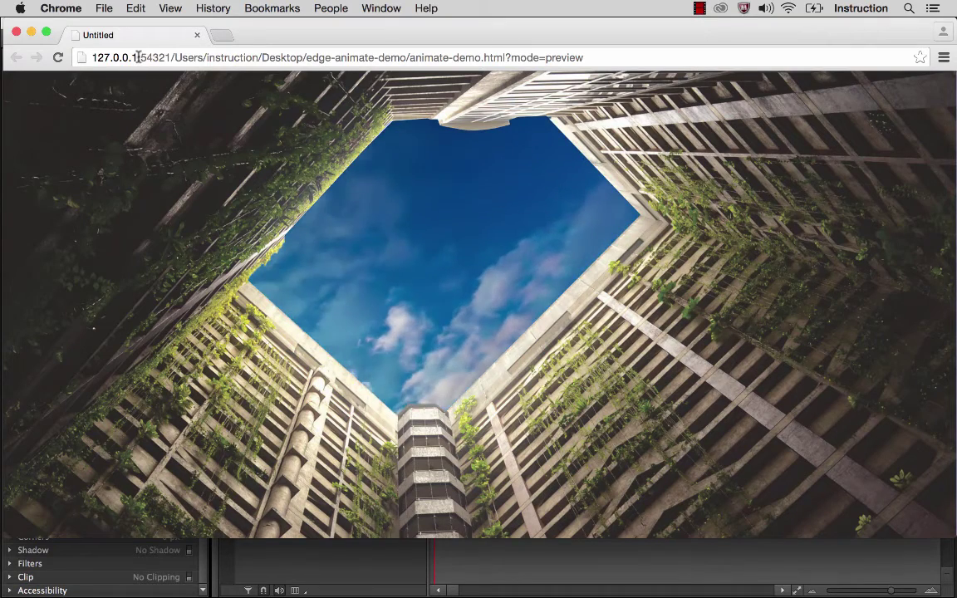
Examine the local server address and port number in the preview page's URL
drag(138, 59, 81, 62)
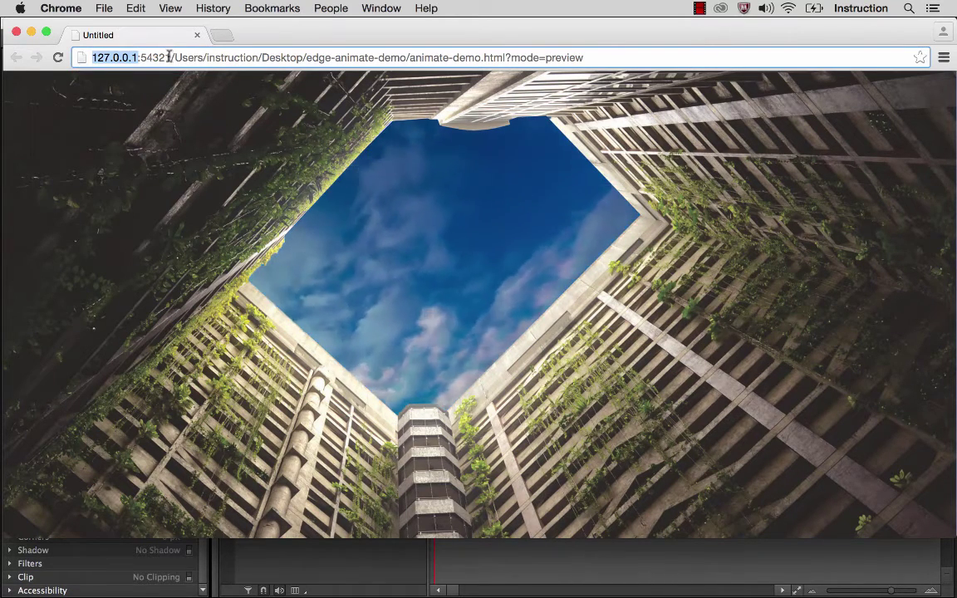
drag(169, 57, 138, 57)
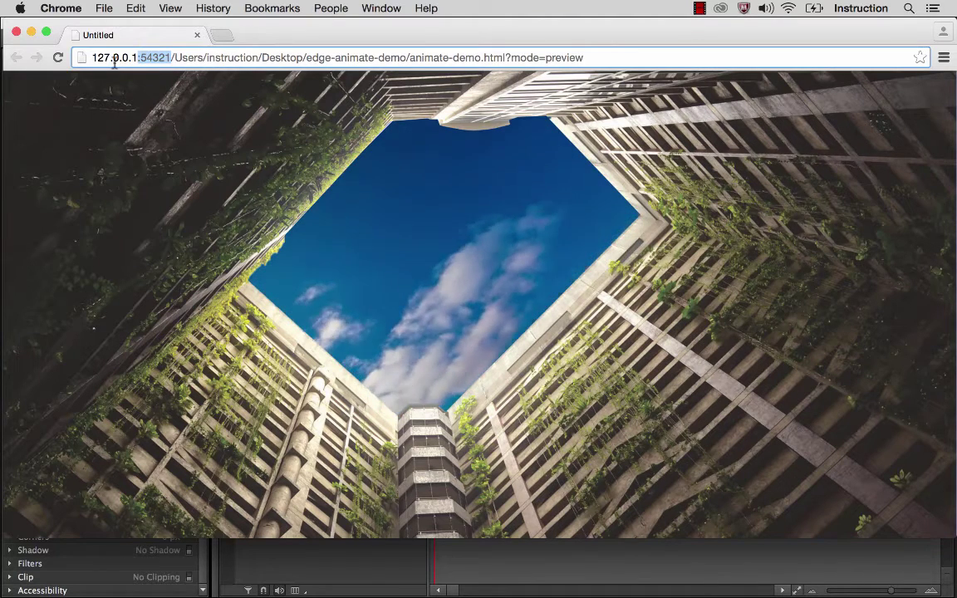
drag(142, 58, 75, 63)
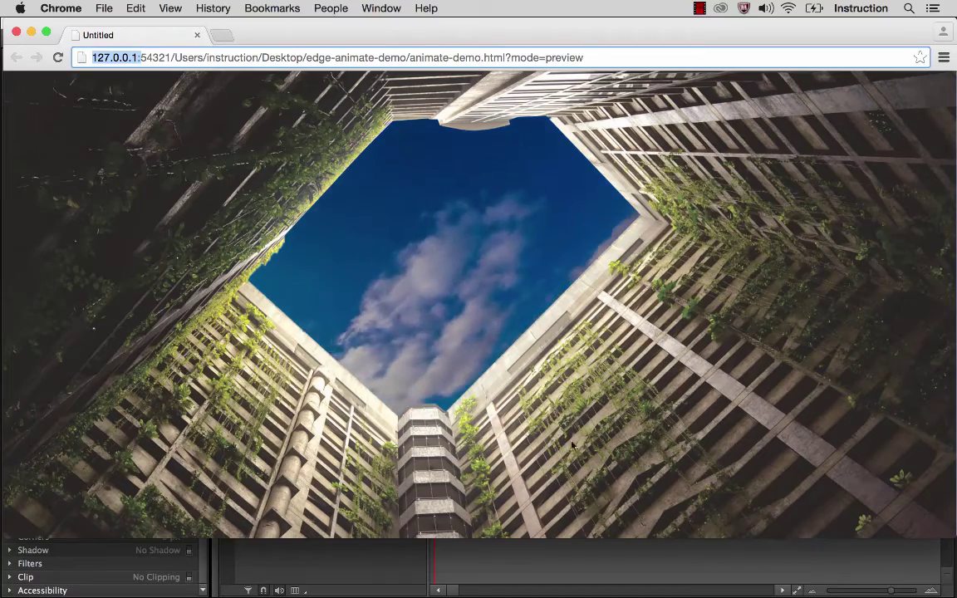
Make the Chrome preview window narrower and wider to check how the composition scales, and close it
drag(948, 550, 406, 536)
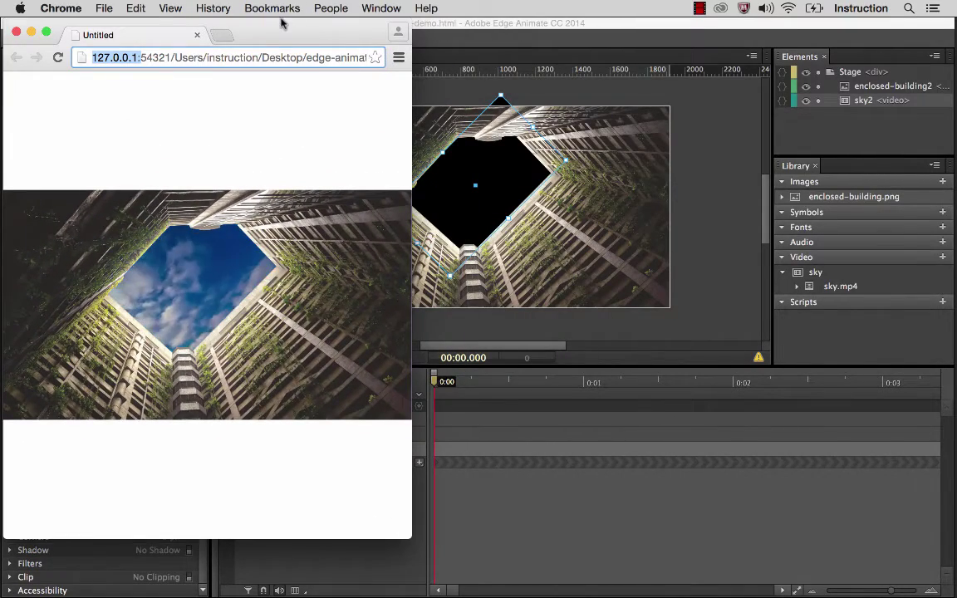
drag(314, 26, 583, 8)
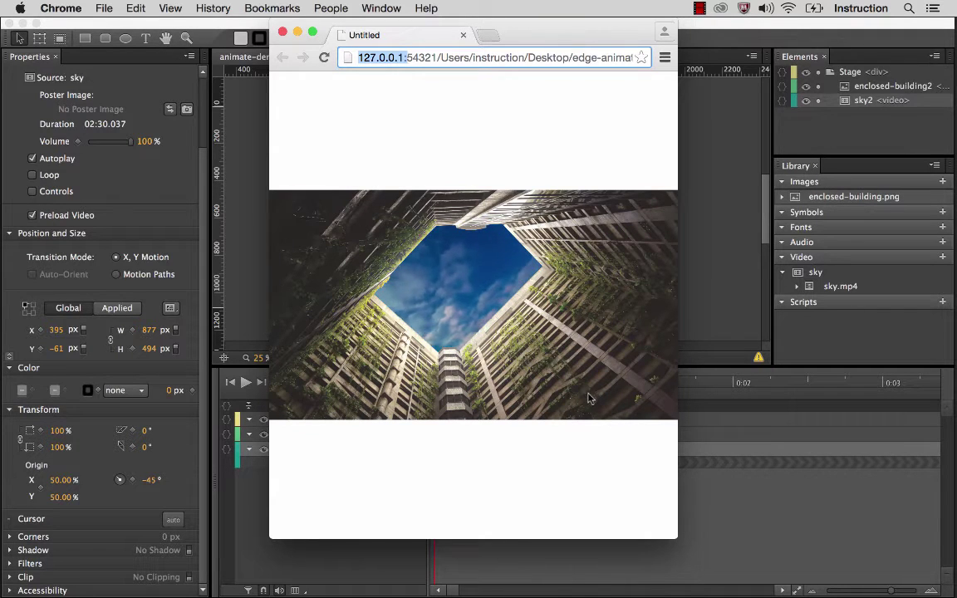
drag(674, 538, 507, 534)
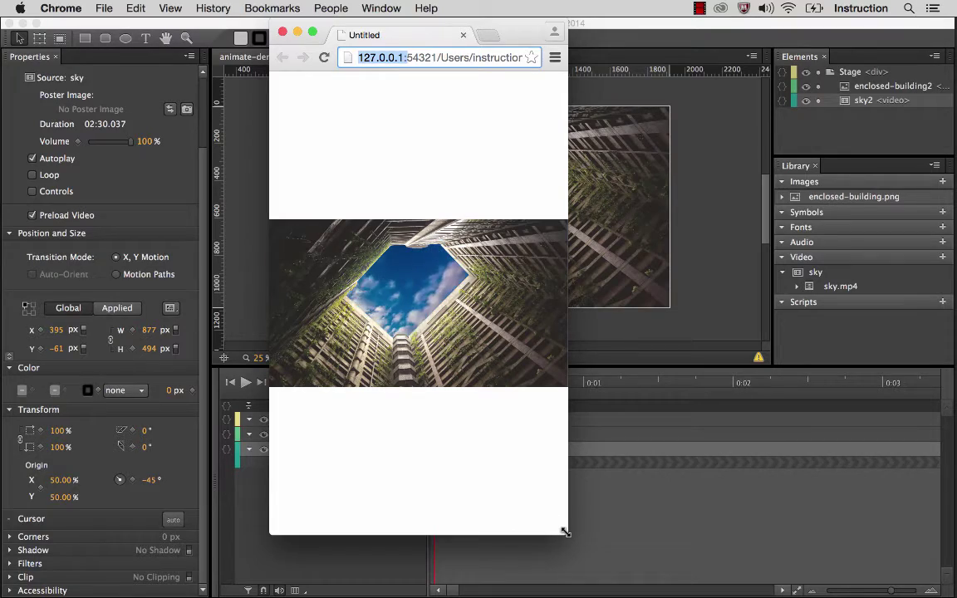
drag(565, 533, 771, 556)
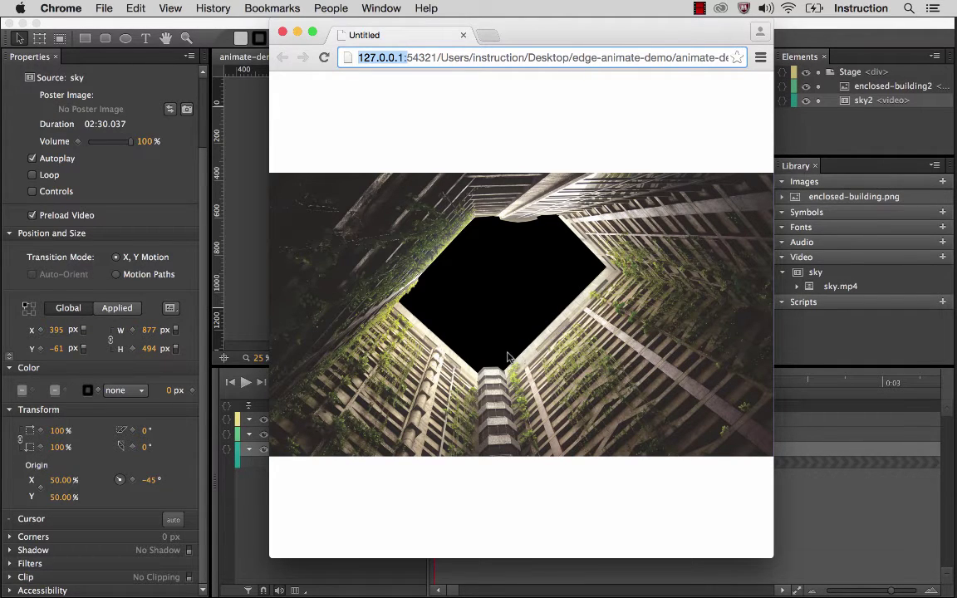
click(284, 33)
click(278, 25)
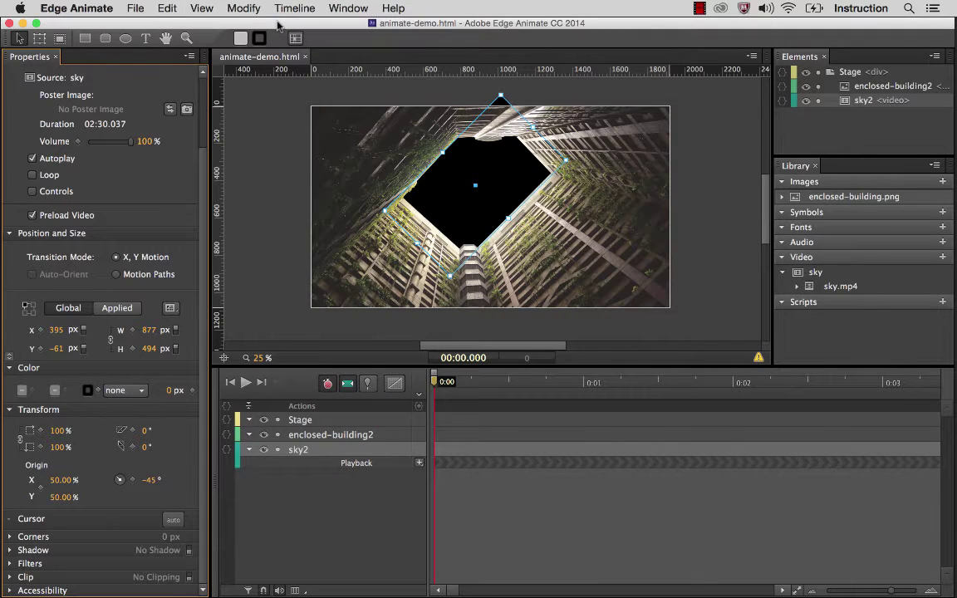
Turn on Loop for the sky2 video, save the composition and check its playback in the browser
click(33, 176)
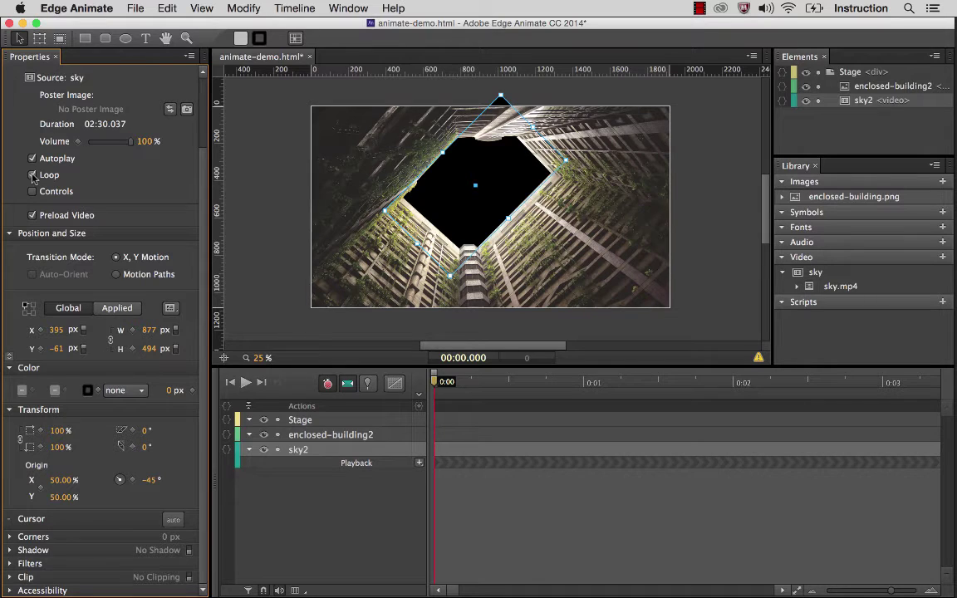
key(super+s)
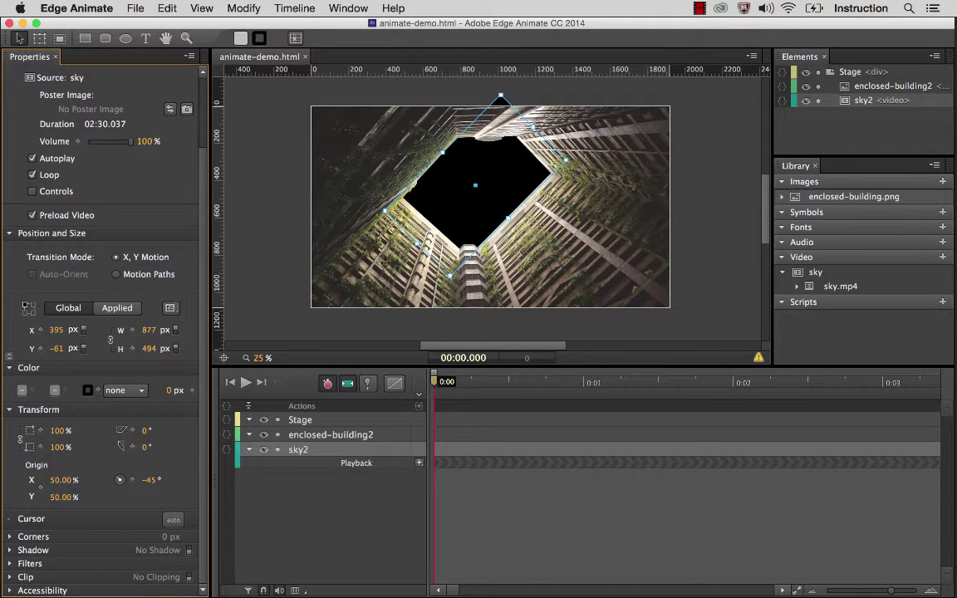
key(super+Return)
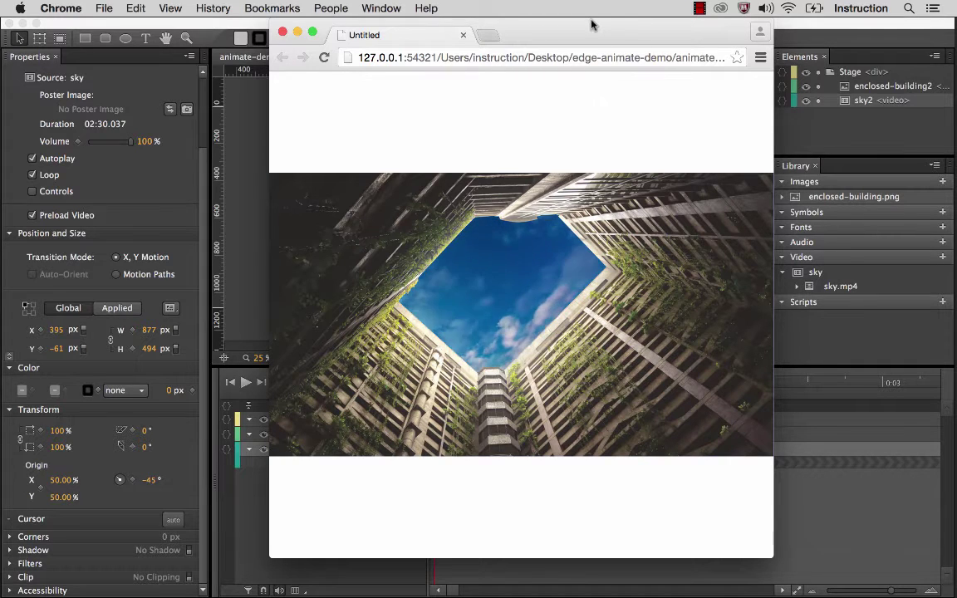
drag(588, 27, 598, 28)
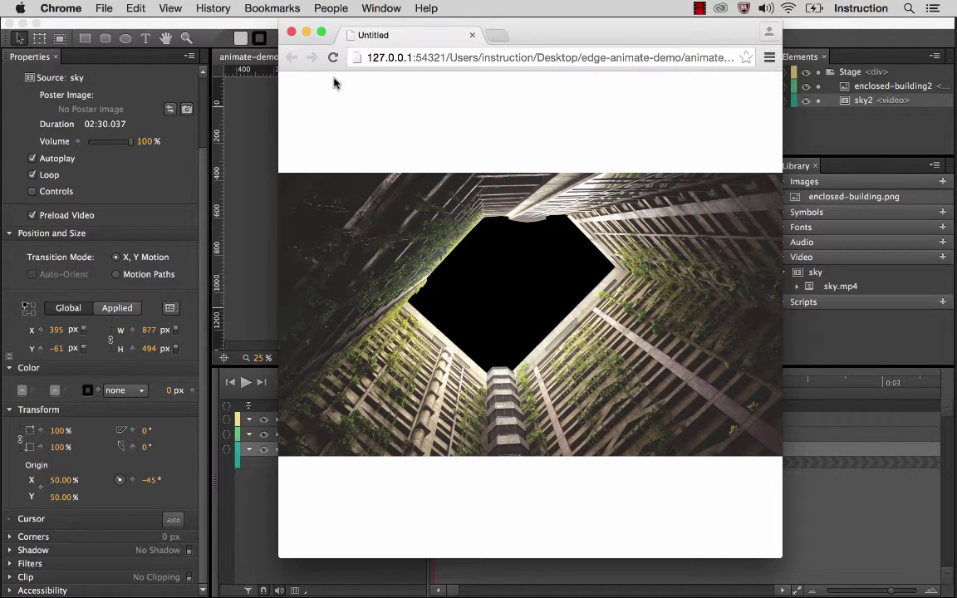
click(263, 28)
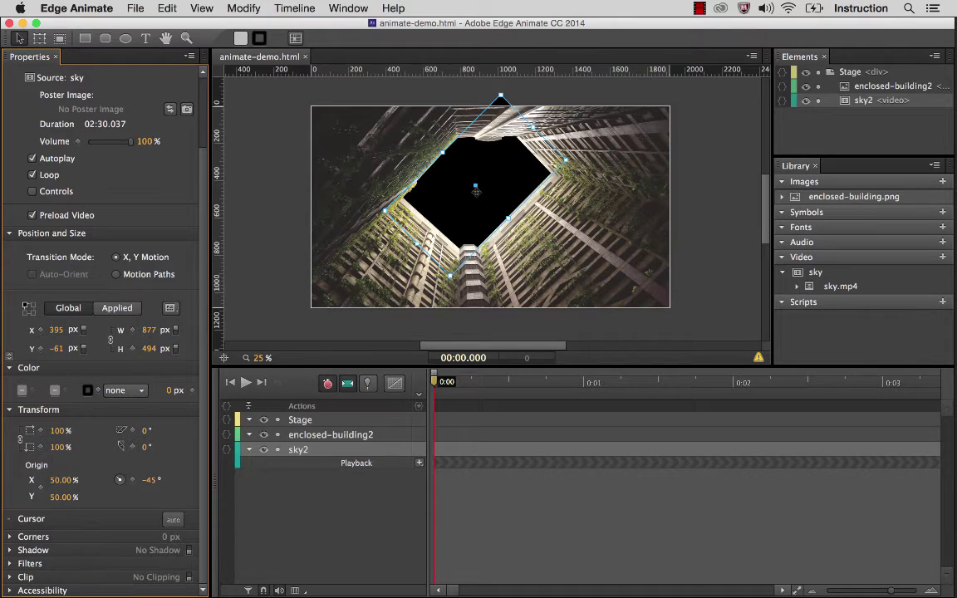
key(super+Return)
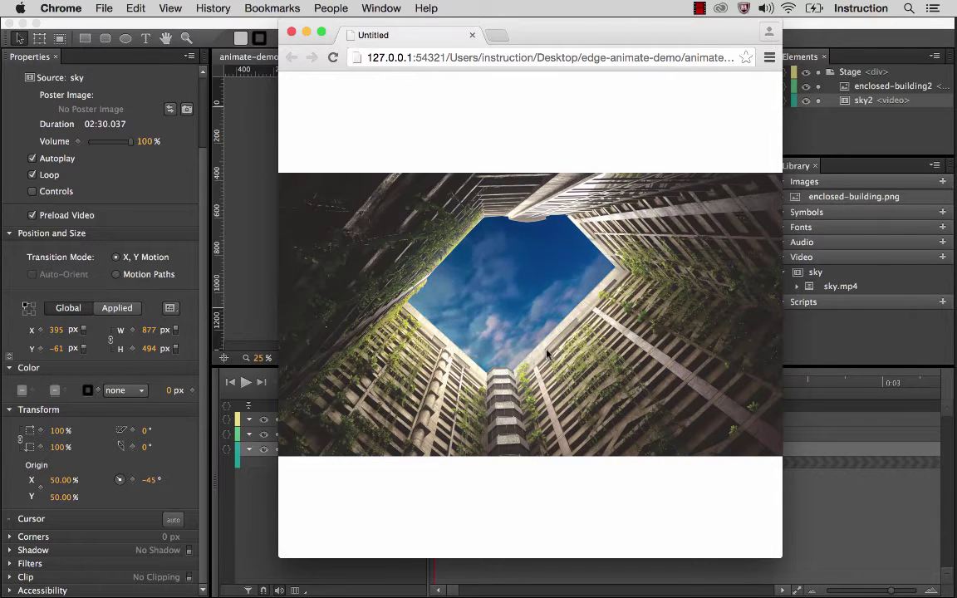
click(291, 32)
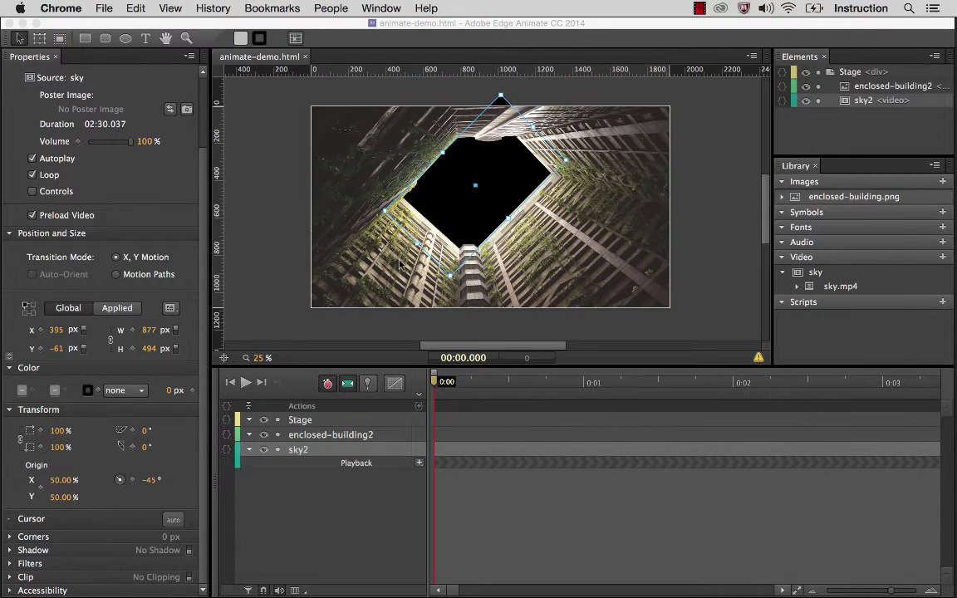
Show the sky2 video's playback controls and preview the composition with the video stacked above enclosed-building2
click(33, 191)
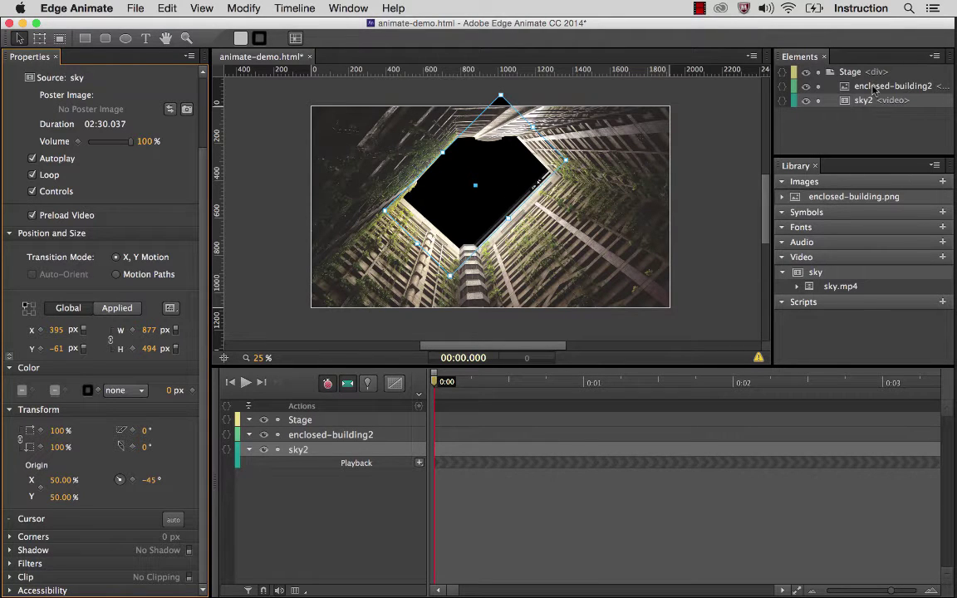
drag(874, 88, 875, 104)
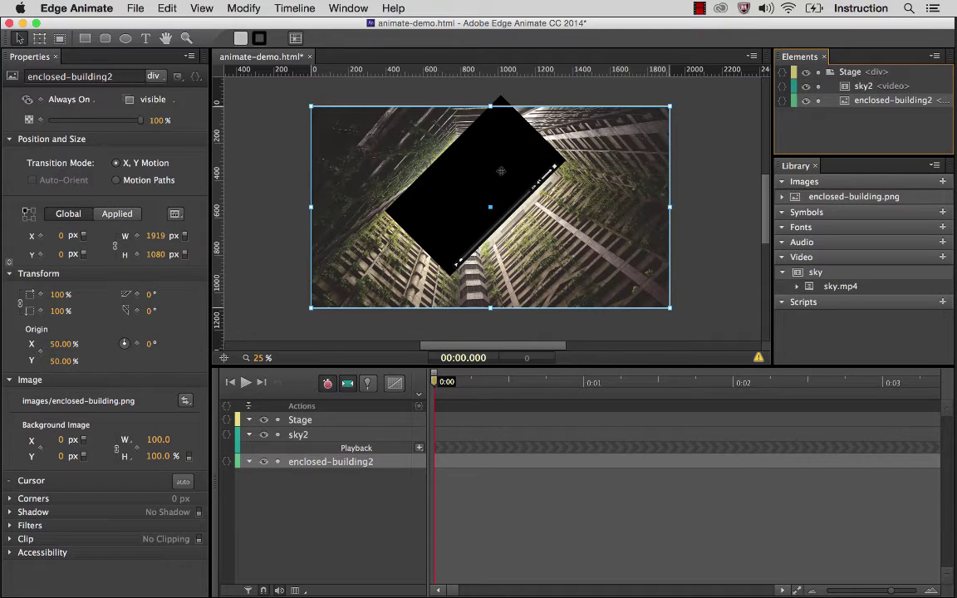
key(super+Return)
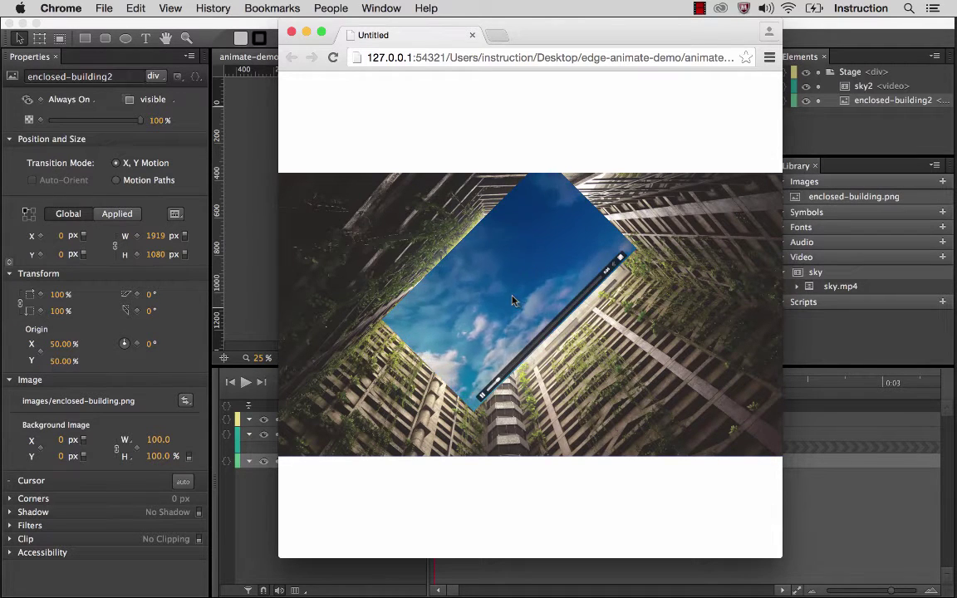
click(291, 31)
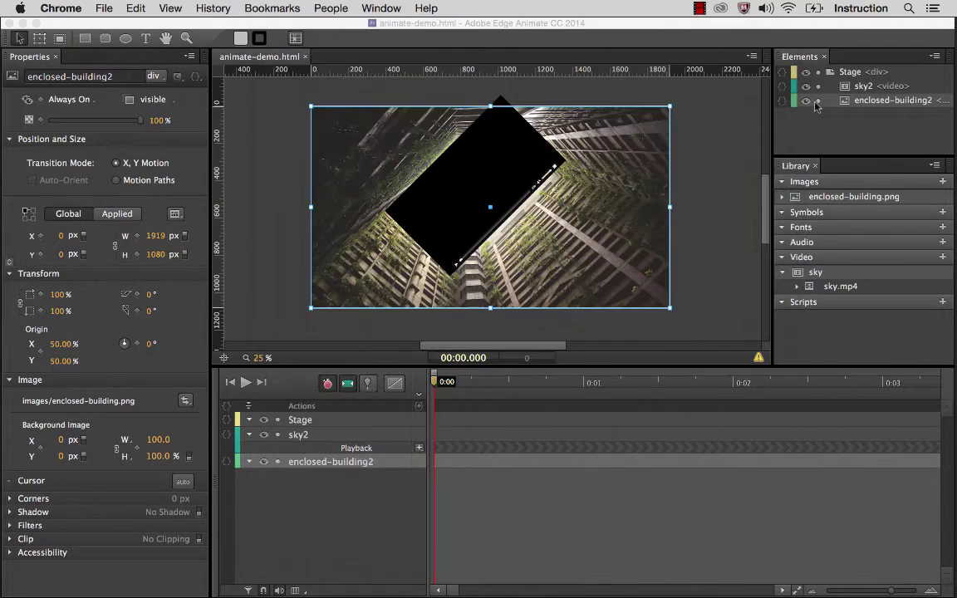
Restore enclosed-building2 above the sky2 video in the stacking order and turn off the video's Controls option
click(864, 102)
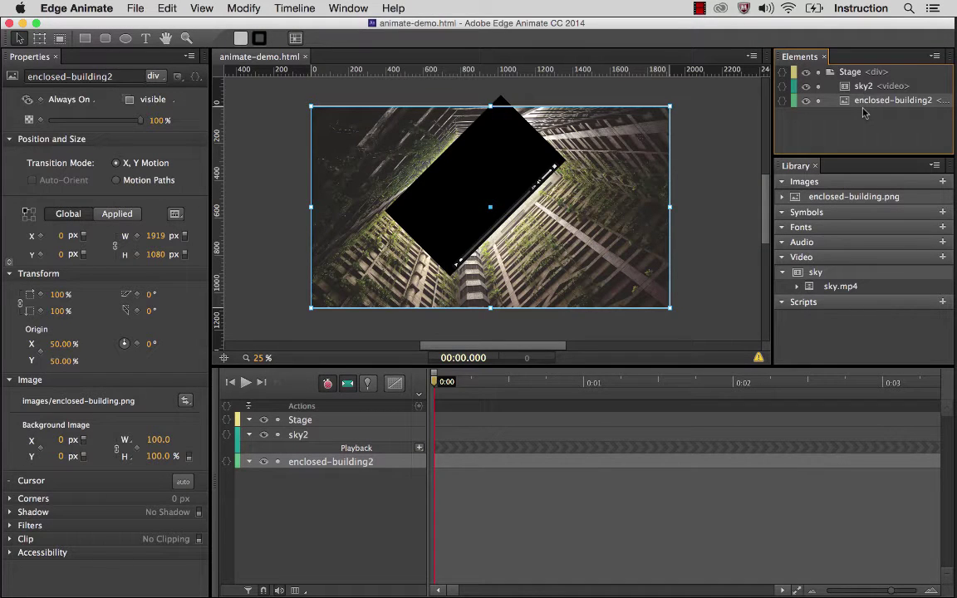
drag(864, 101, 826, 91)
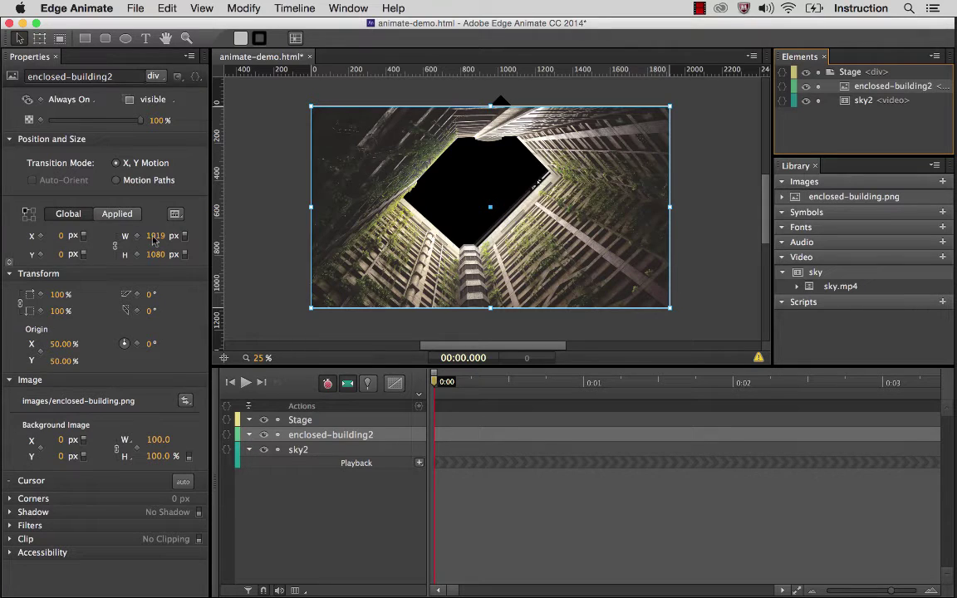
click(870, 102)
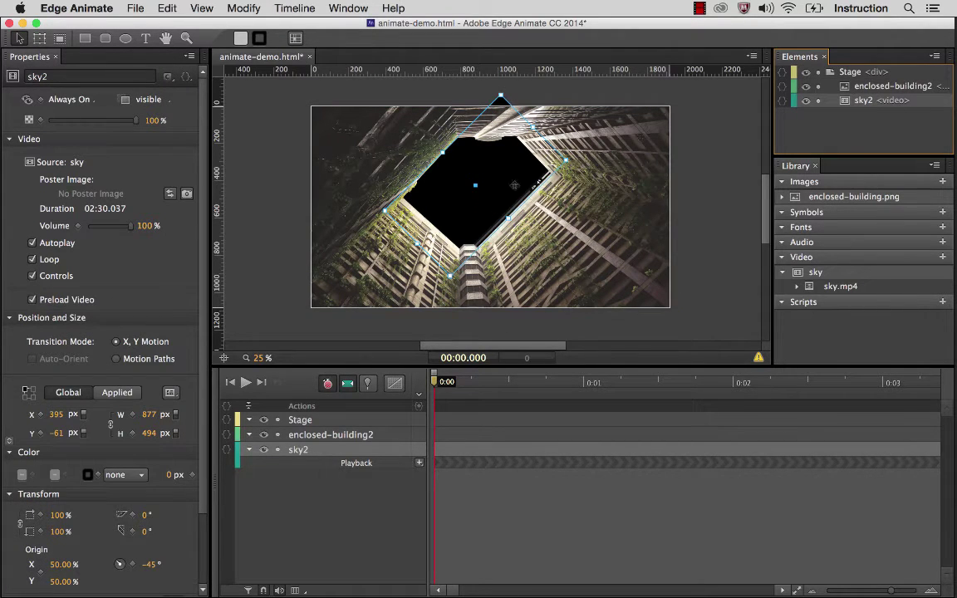
click(33, 277)
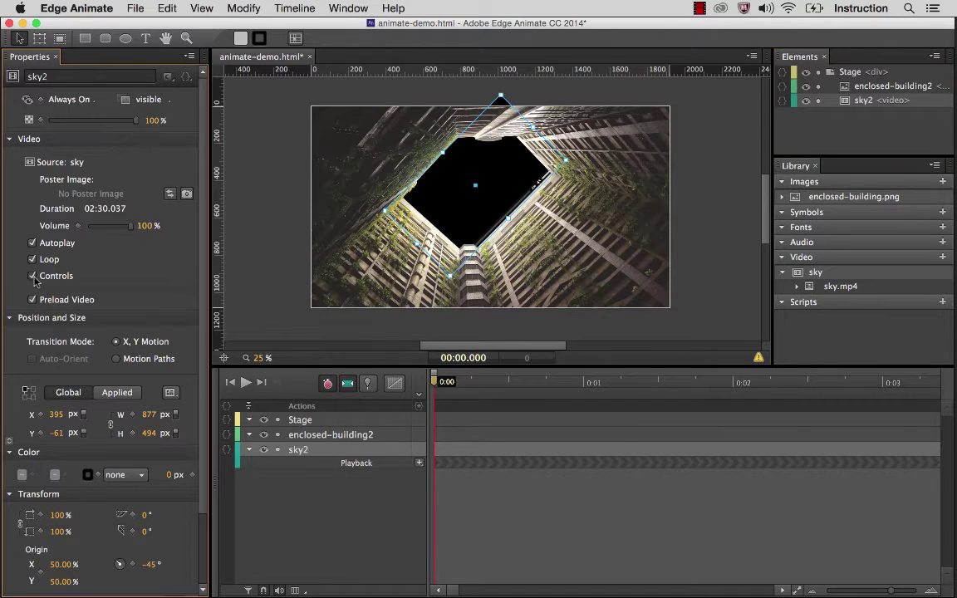
Turn off the Controls option of the sky2 video
click(33, 277)
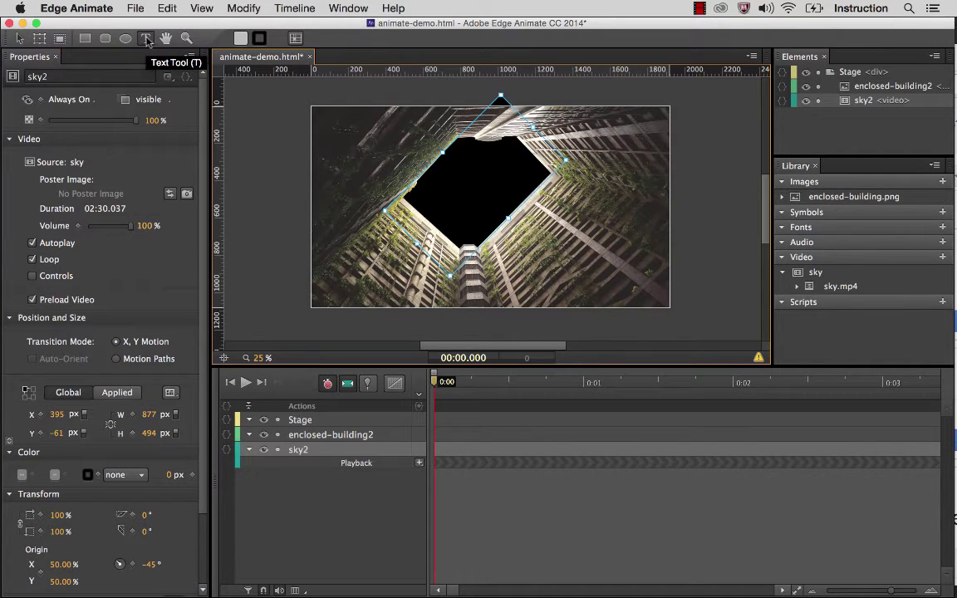
Add the text INSPIRATION over the lower-right part of the building image and position it at about X 992 px, Y 756 px
click(327, 441)
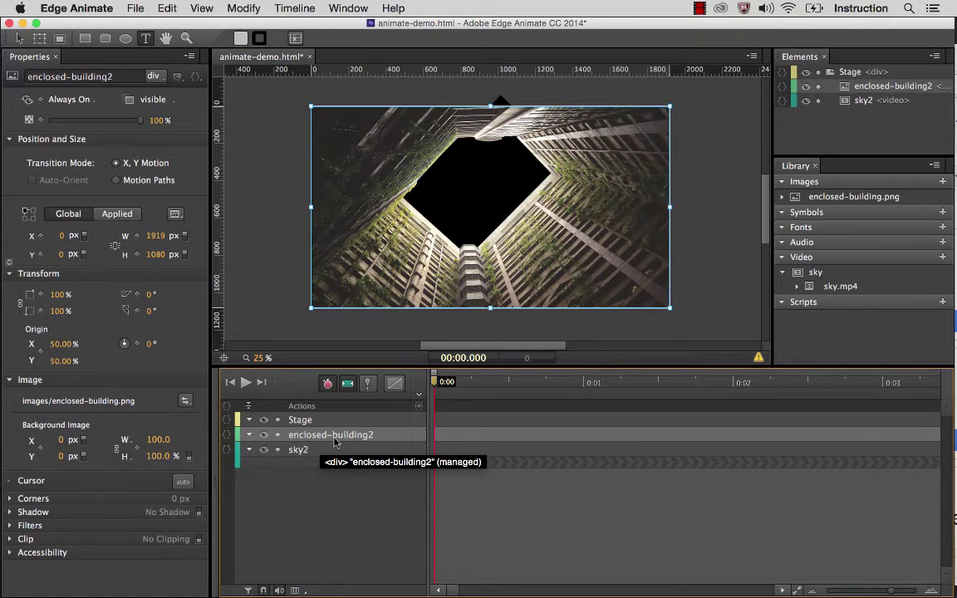
click(146, 39)
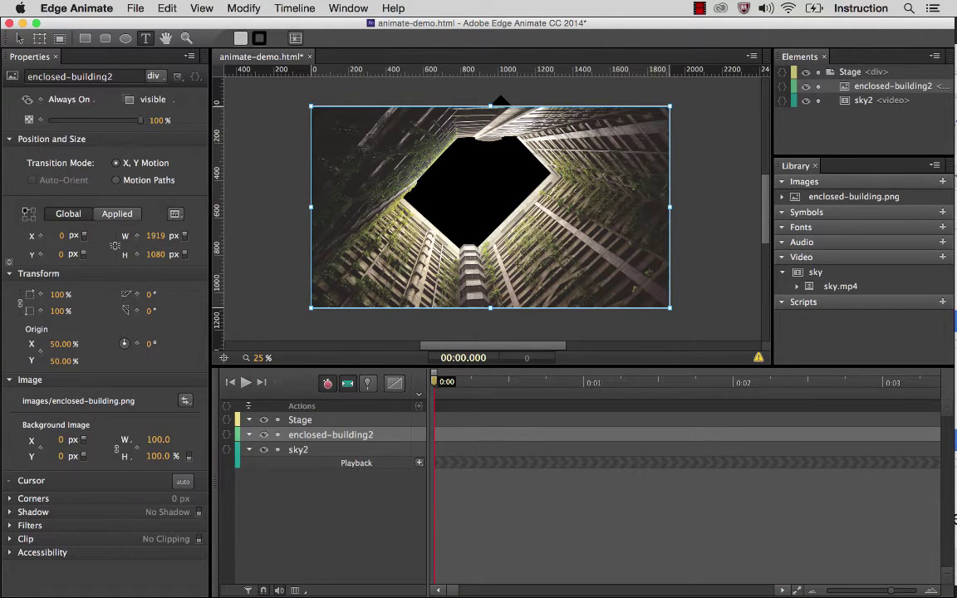
click(508, 260)
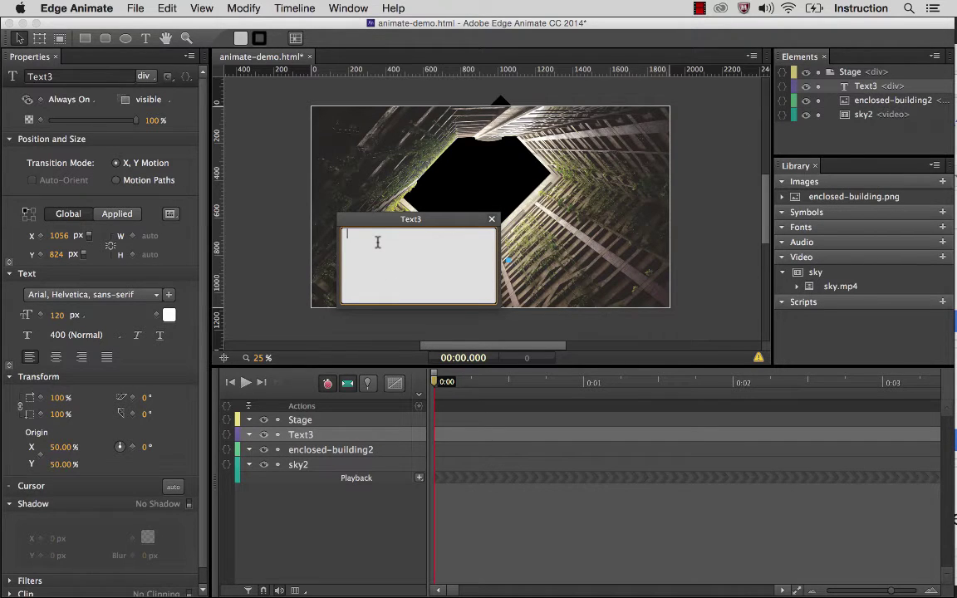
text(INSPI)
text(RATION)
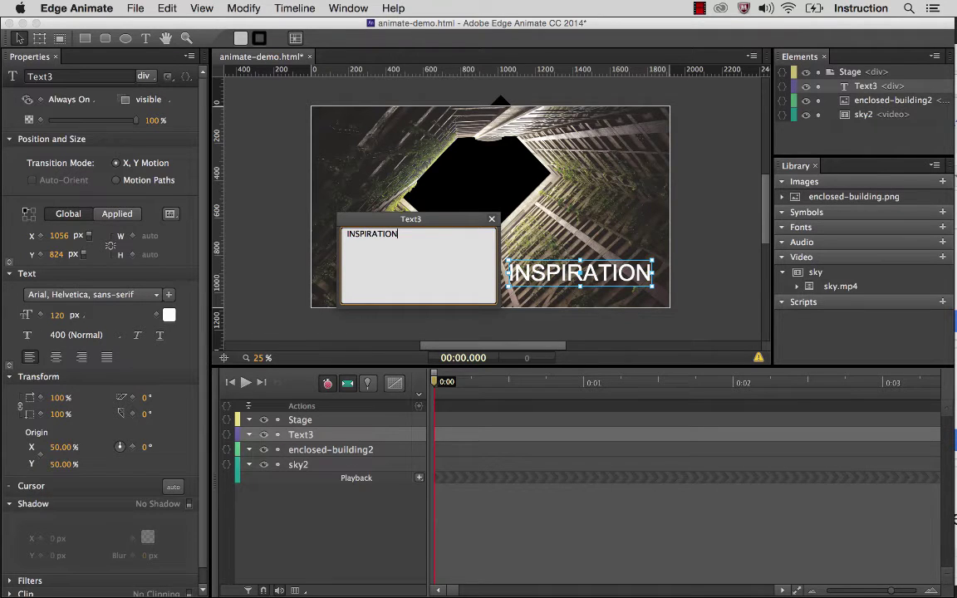
click(492, 219)
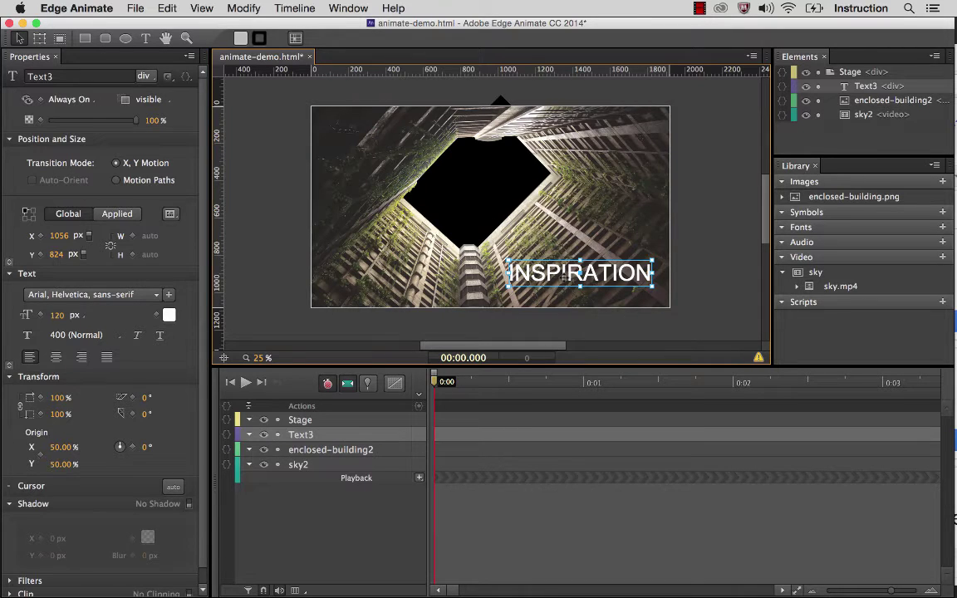
mouse_move(563, 276)
mouse_down()
mouse_move(547, 260)
mouse_move(555, 266)
mouse_up()
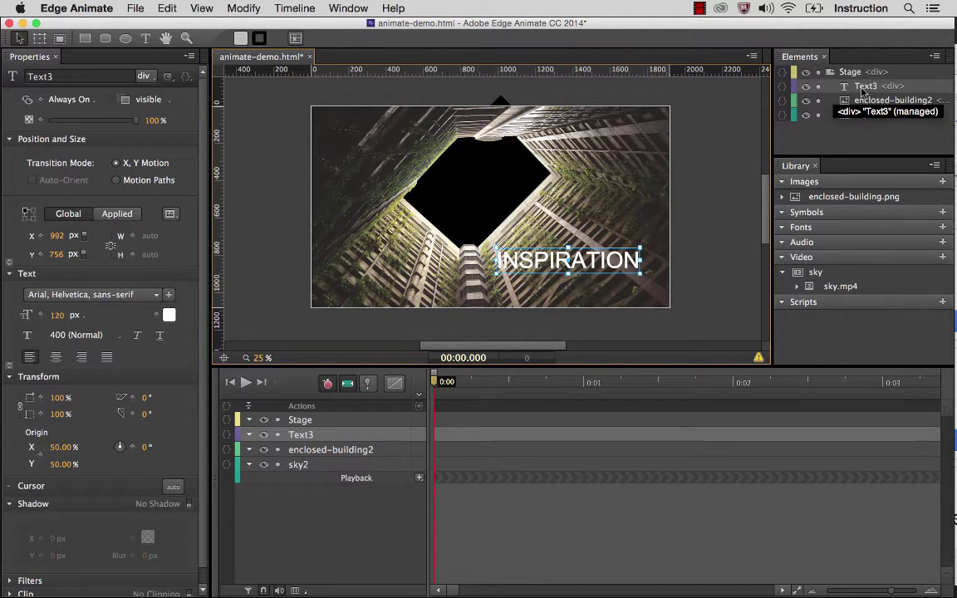
Rename the new text element as inspiration
double_click(862, 88)
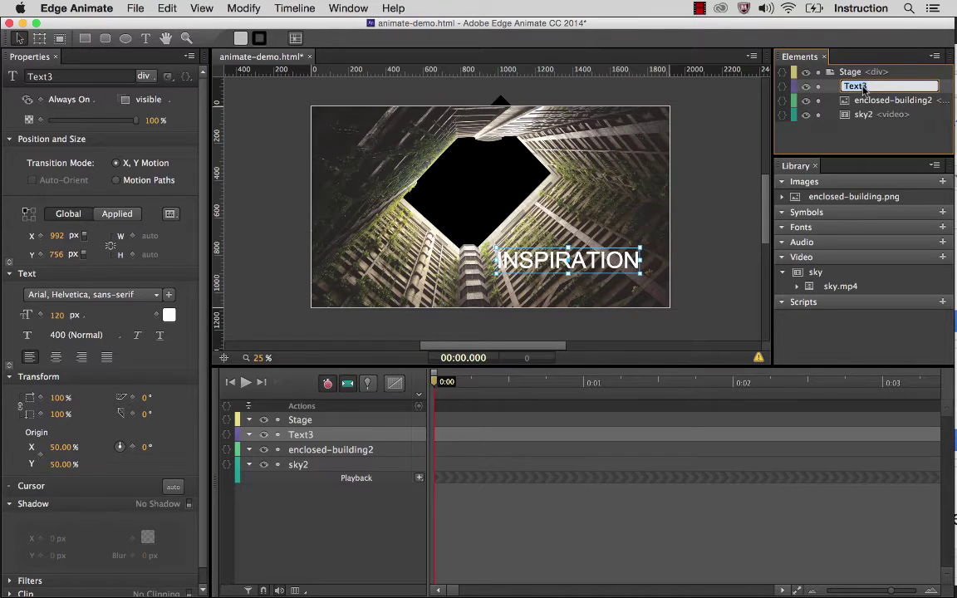
key(BackSpace)
text(INSPIRATIO)
key(BackSpace)
key(BackSpace)
key(BackSpace)
key(BackSpace)
key(BackSpace)
key(BackSpace)
key(BackSpace)
text(inspiration)
key(Return)
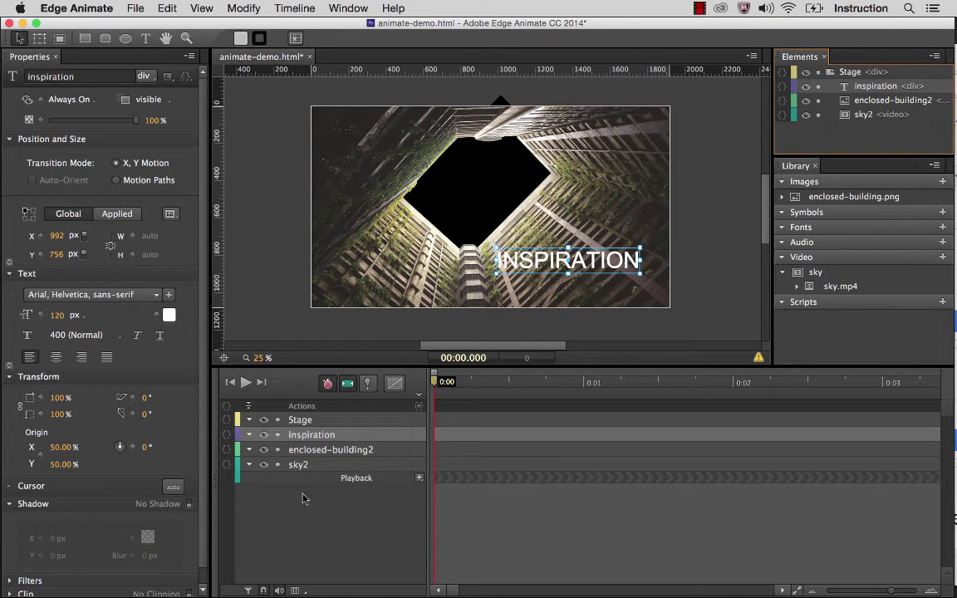
Try a 40 px font size on the inspiration text, set it back to 120 px, and view its colour options
click(563, 260)
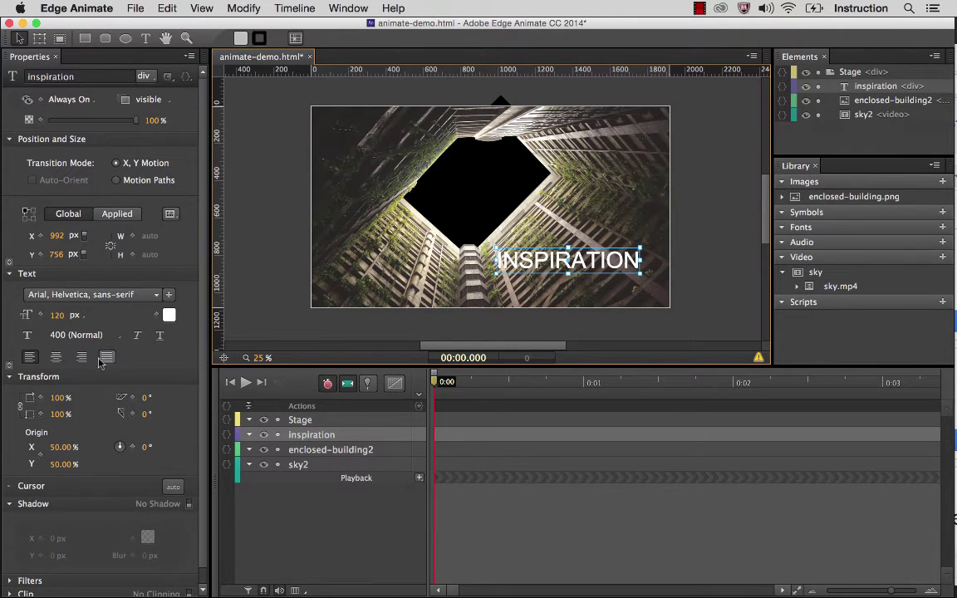
click(58, 316)
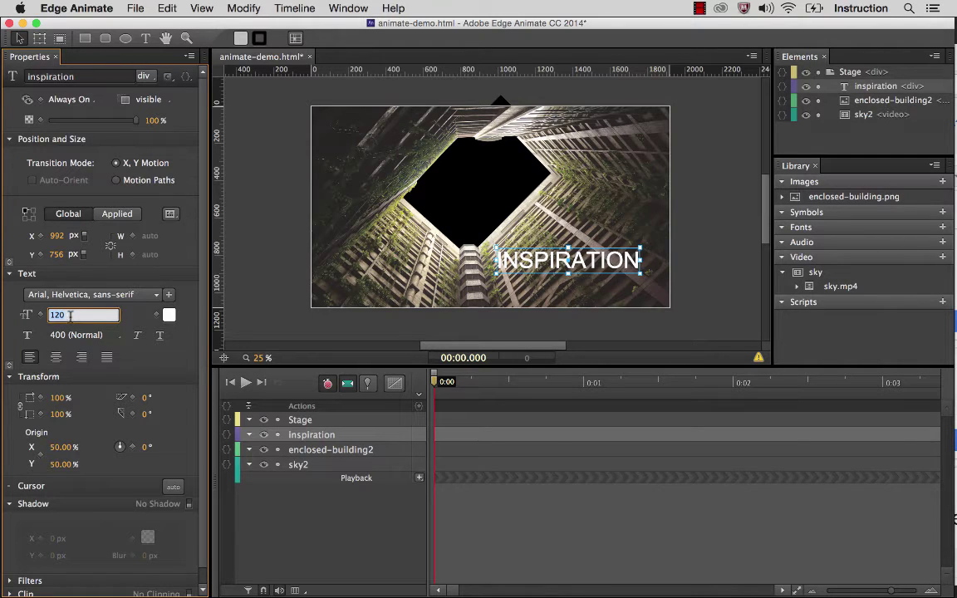
text(40)
key(Return)
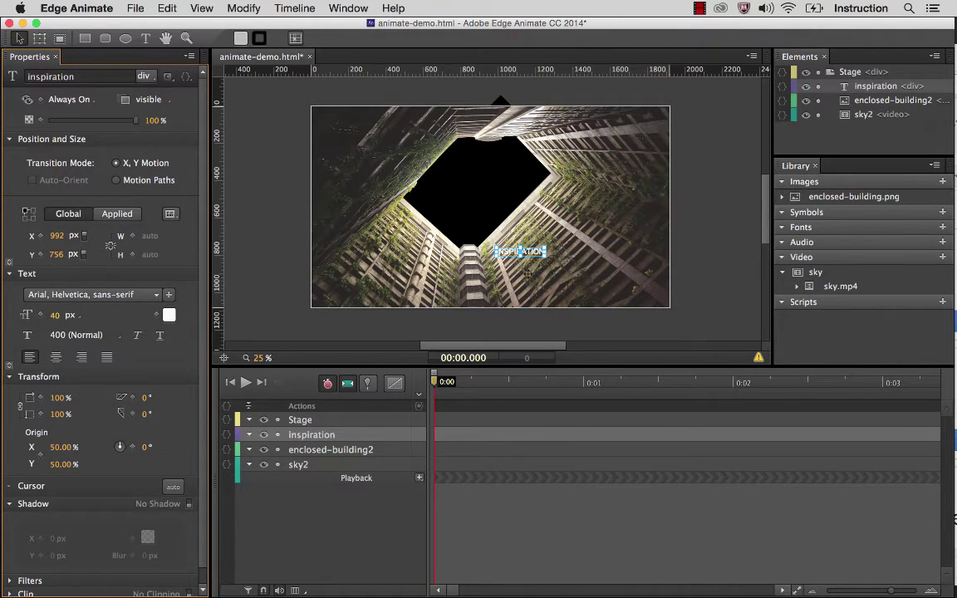
click(67, 315)
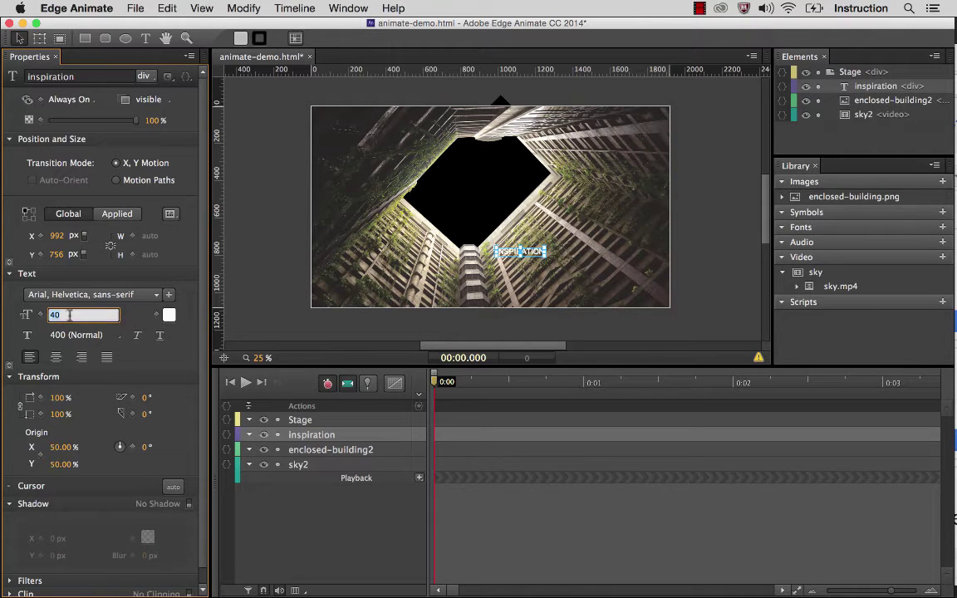
text(12)
key(Return)
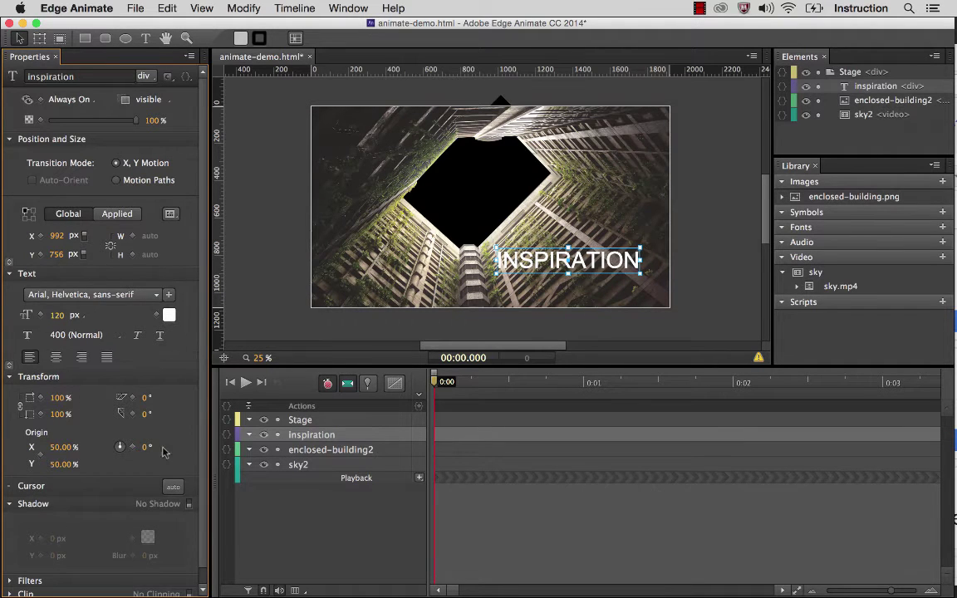
click(169, 315)
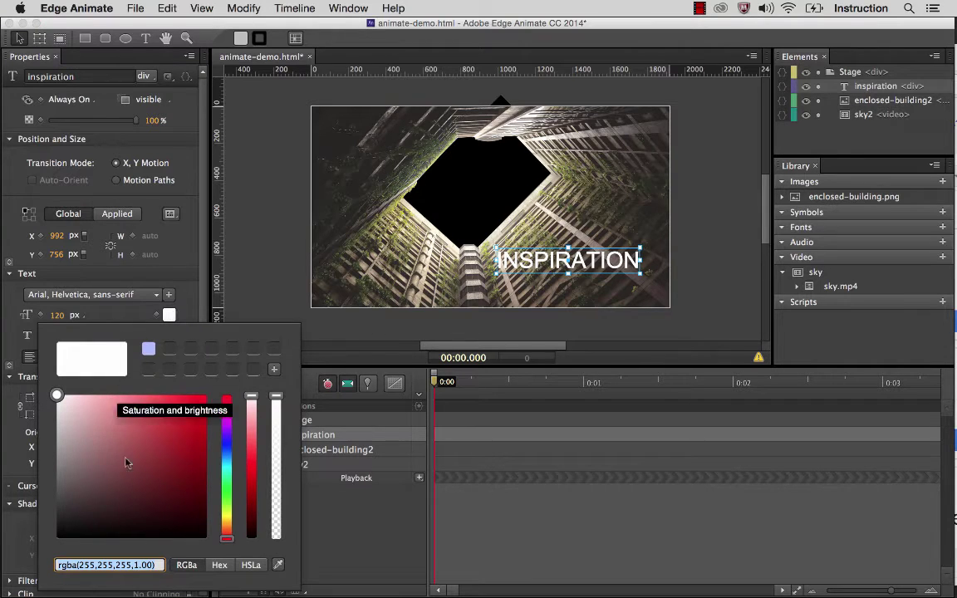
click(192, 318)
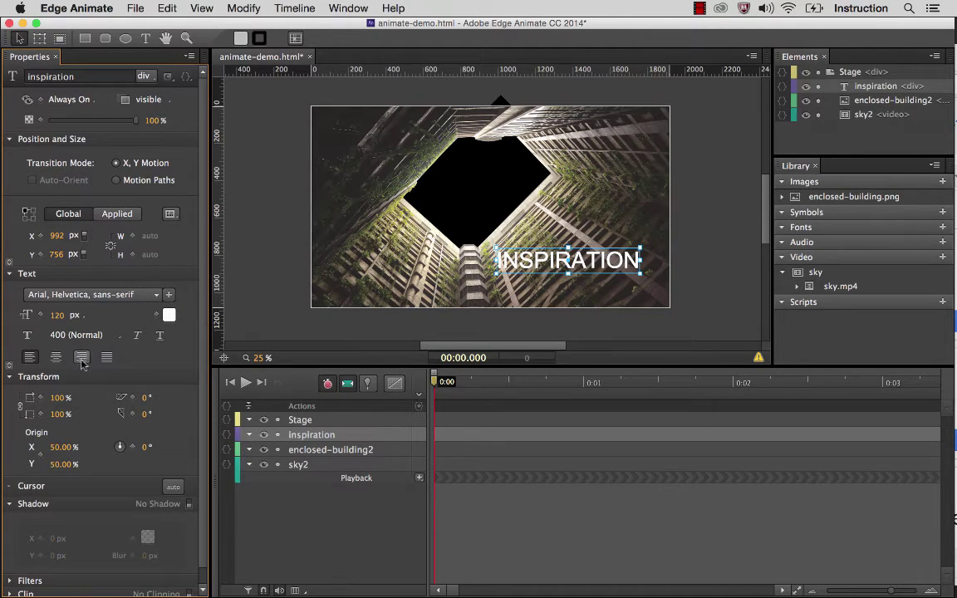
Change the inspiration text's font to Arial Black, Gadget, sans-serif and rotate the text to -45°
click(158, 295)
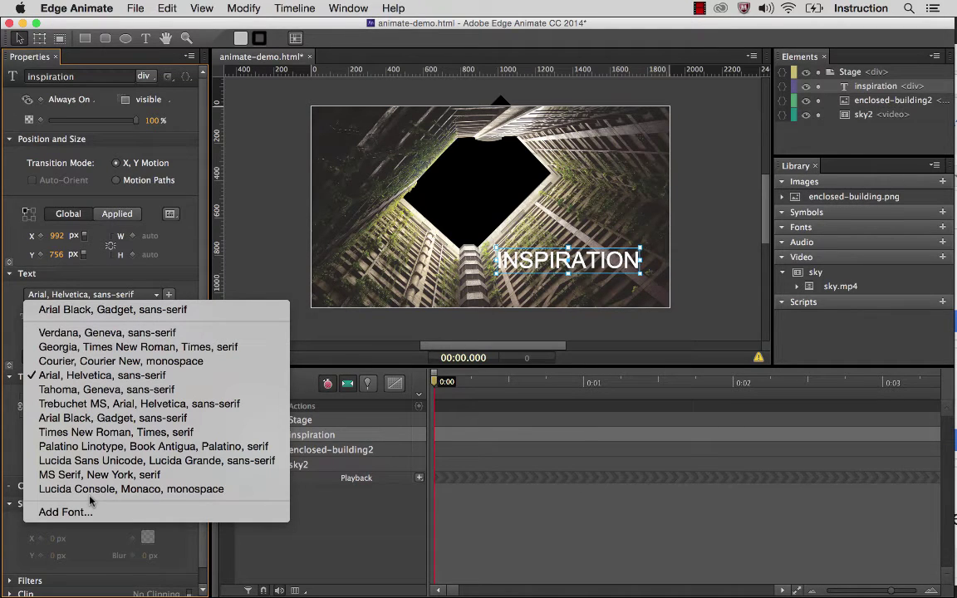
click(103, 310)
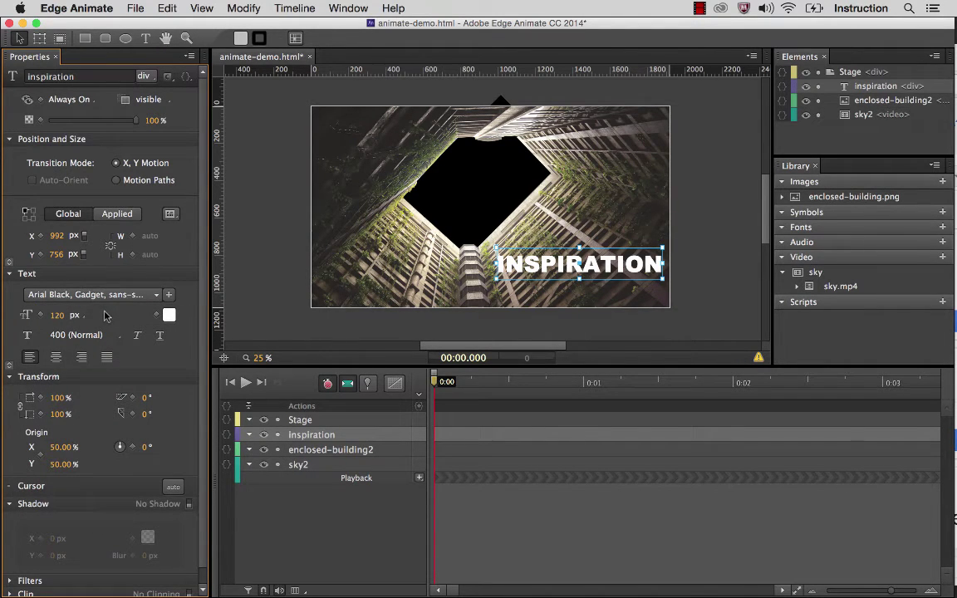
click(144, 448)
text(-45)
key(Return)
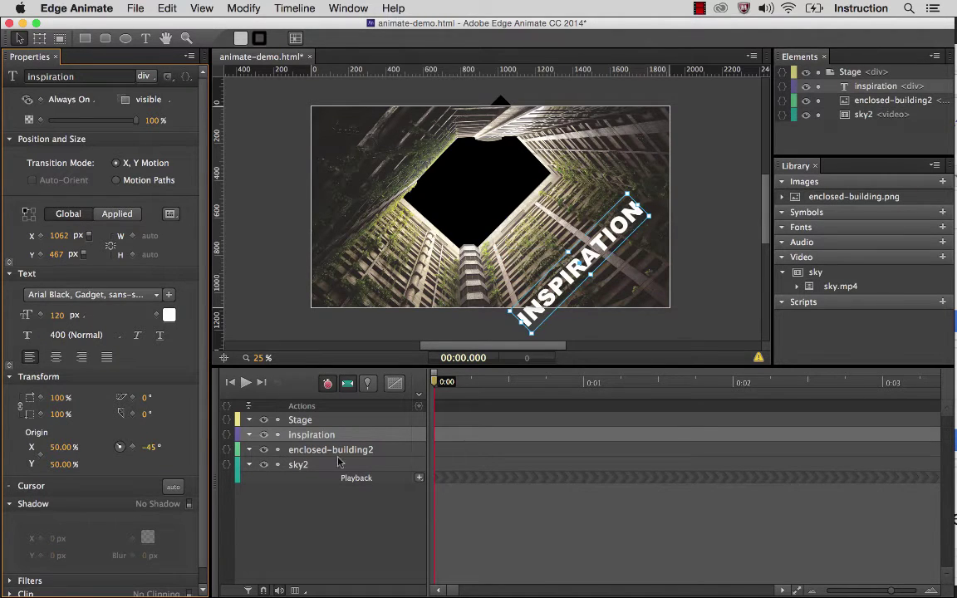
Set the inspiration text's font size to 90 px and move it beside the building opening, at about X 896 px, Y 435 px
drag(555, 288, 529, 249)
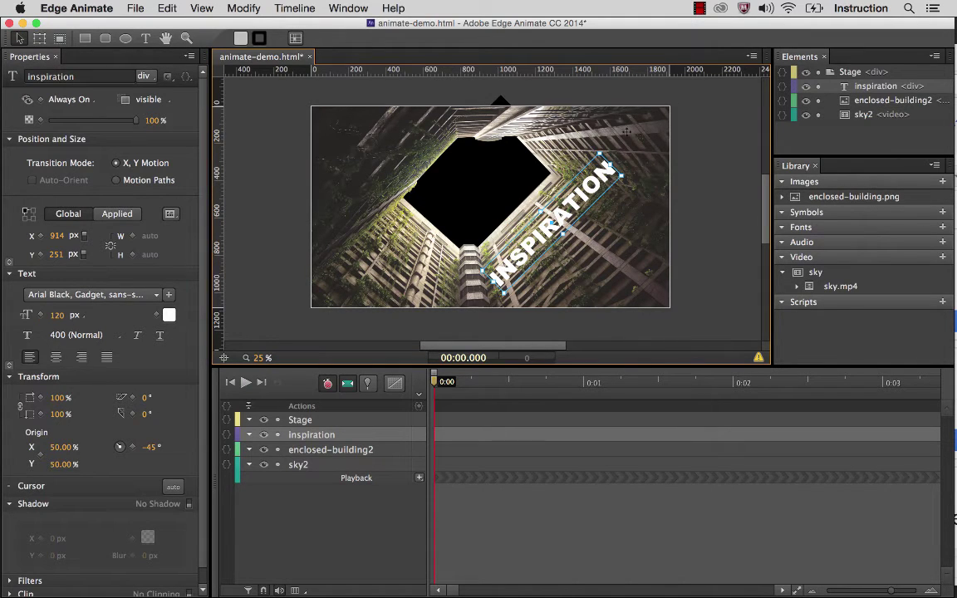
click(58, 316)
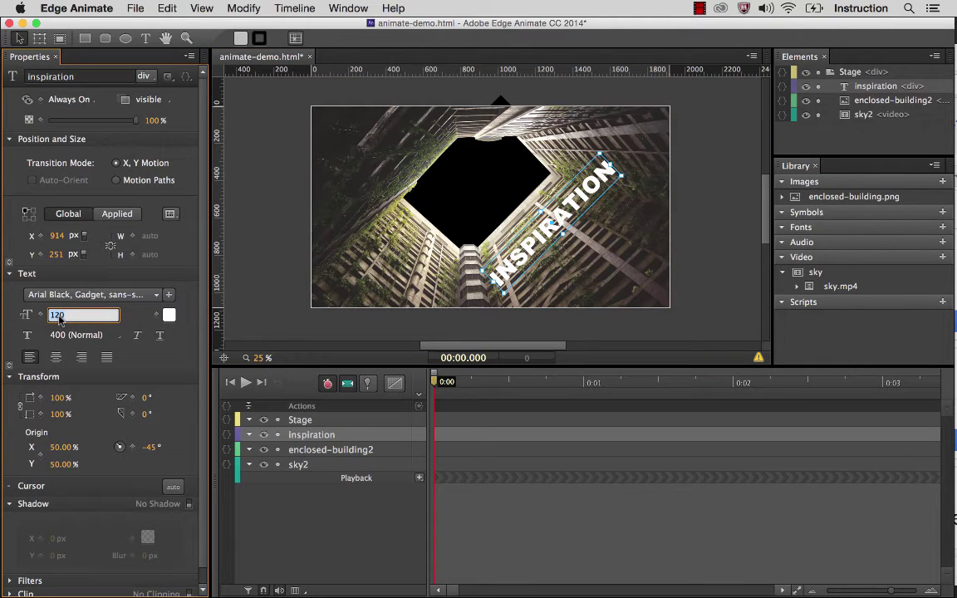
text(90)
key(Return)
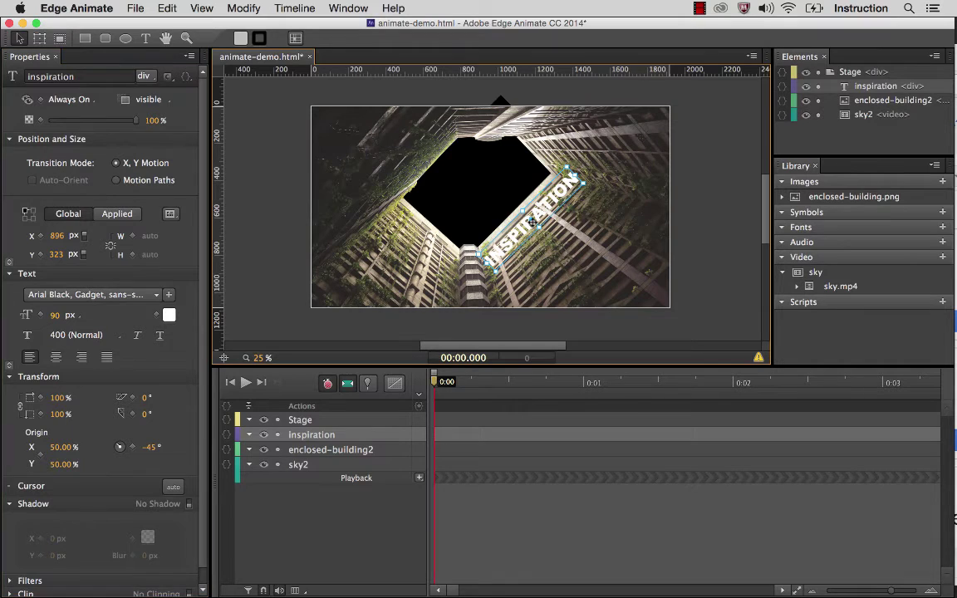
mouse_move(532, 221)
mouse_down()
mouse_move(525, 204)
mouse_move(487, 226)
mouse_move(539, 247)
mouse_move(534, 225)
mouse_move(515, 220)
mouse_move(539, 251)
mouse_move(525, 236)
mouse_move(522, 248)
mouse_move(532, 244)
mouse_move(484, 207)
mouse_move(532, 241)
mouse_up()
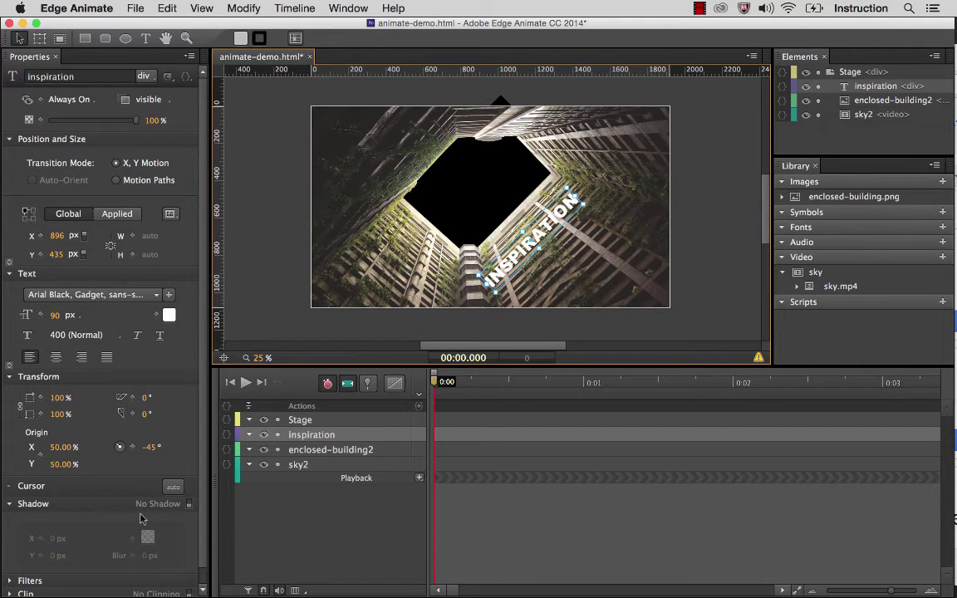
Try a -43° rotation on the inspiration text and nudge it to about X 898 px, Y 446 px
click(151, 448)
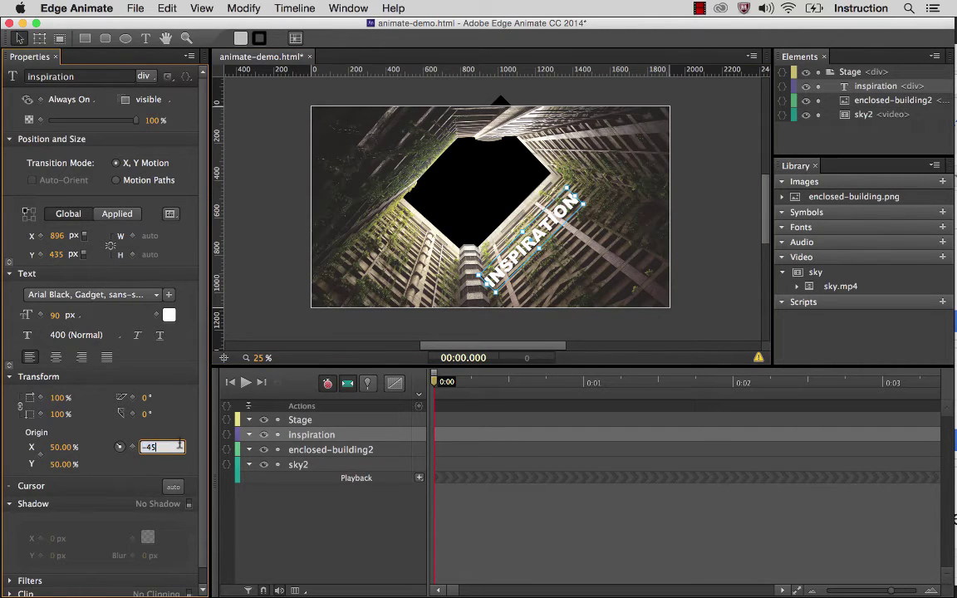
text(-43)
key(Return)
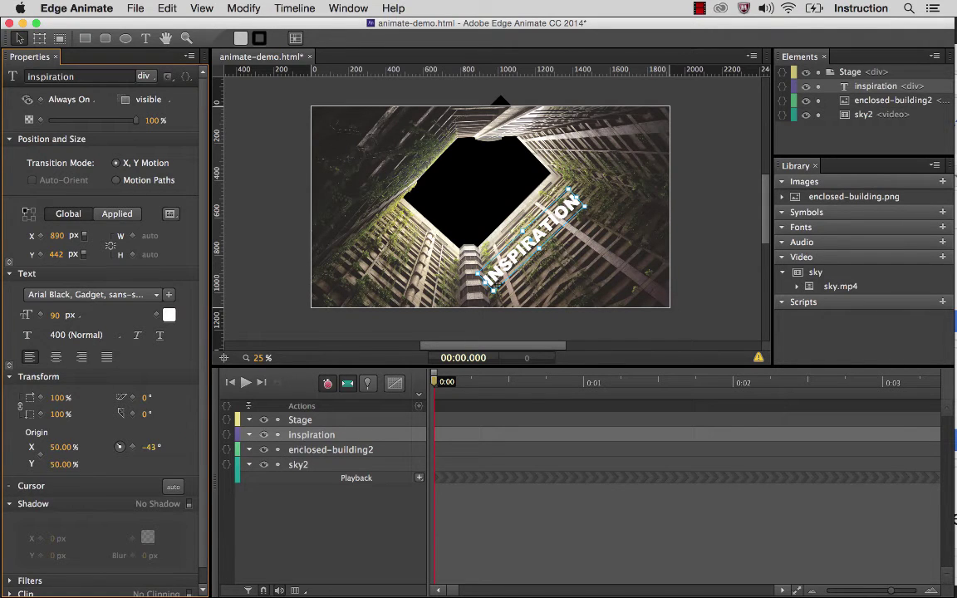
click(470, 225)
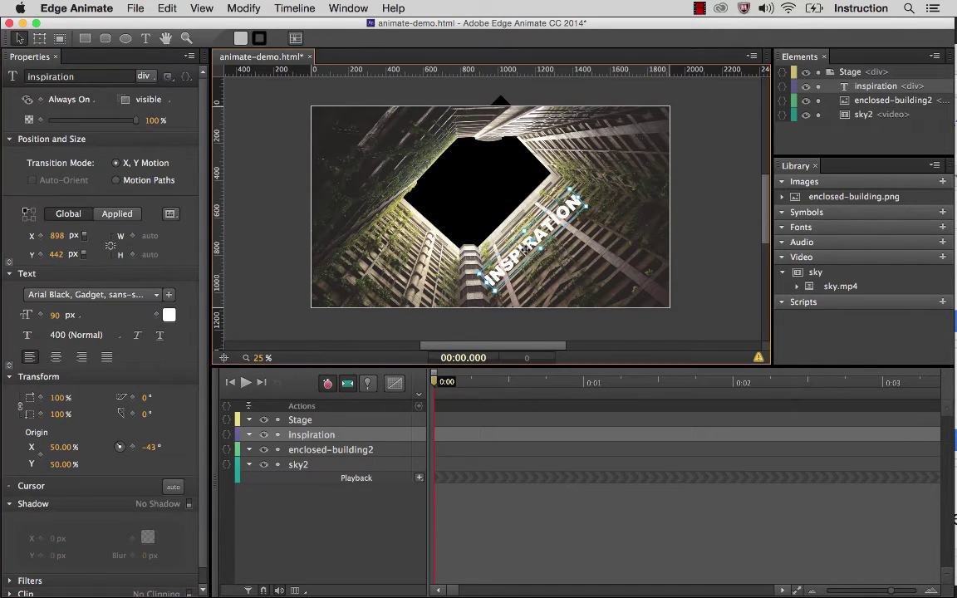
drag(525, 247, 527, 247)
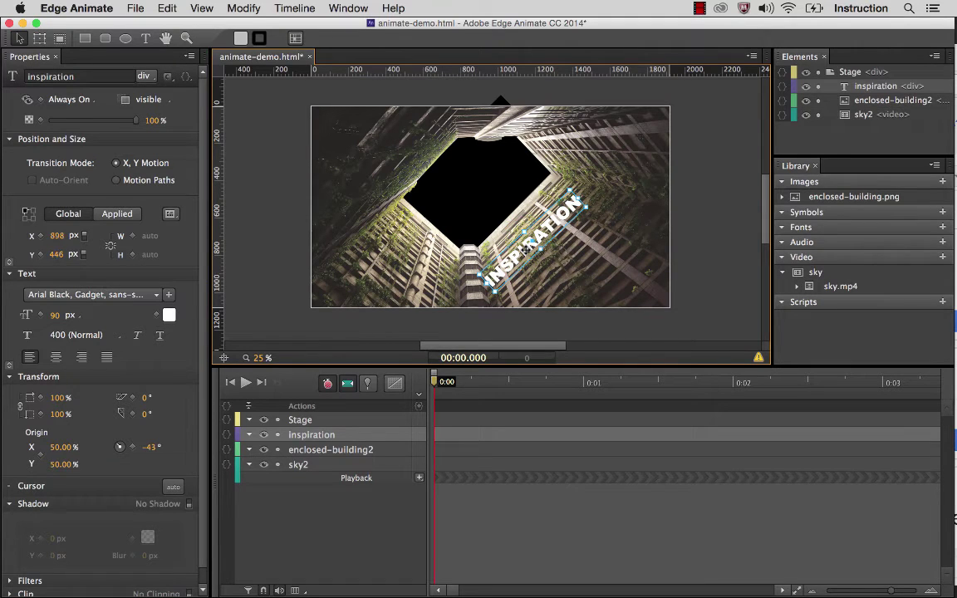
Set the inspiration text's rotation to -44° and move it closer to the opening's edge, at about X 893 px, Y 375 px
click(150, 447)
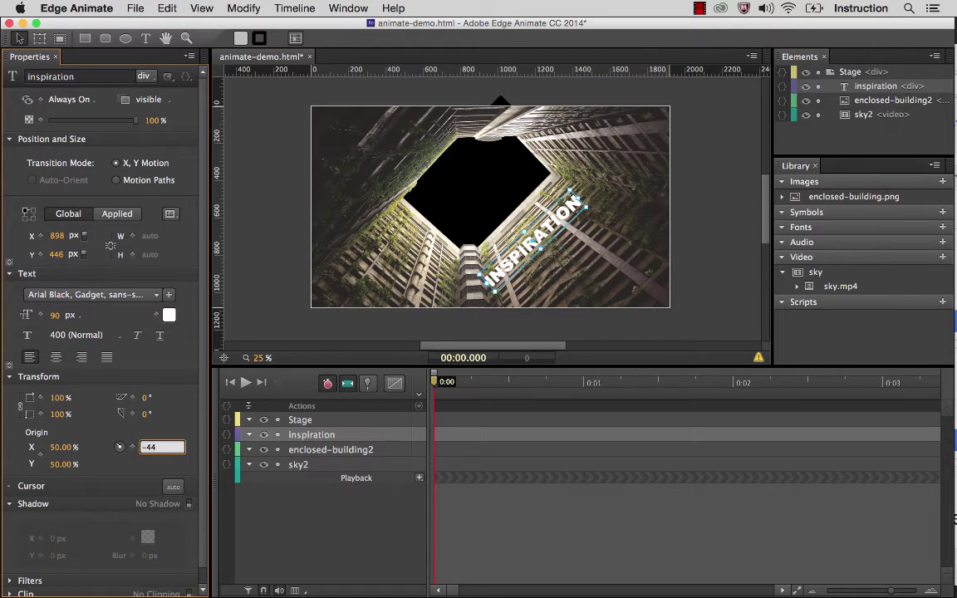
key(Return)
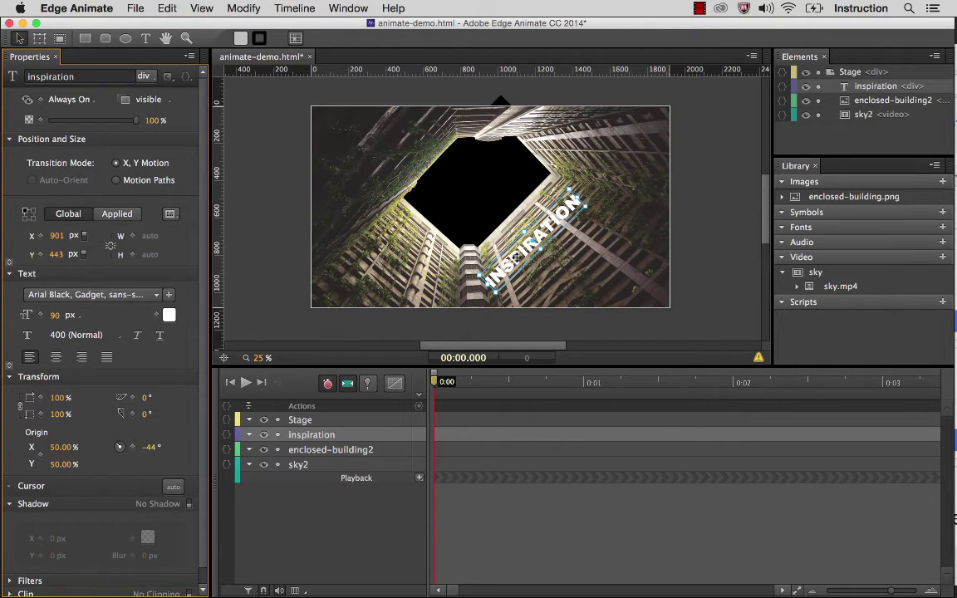
click(517, 258)
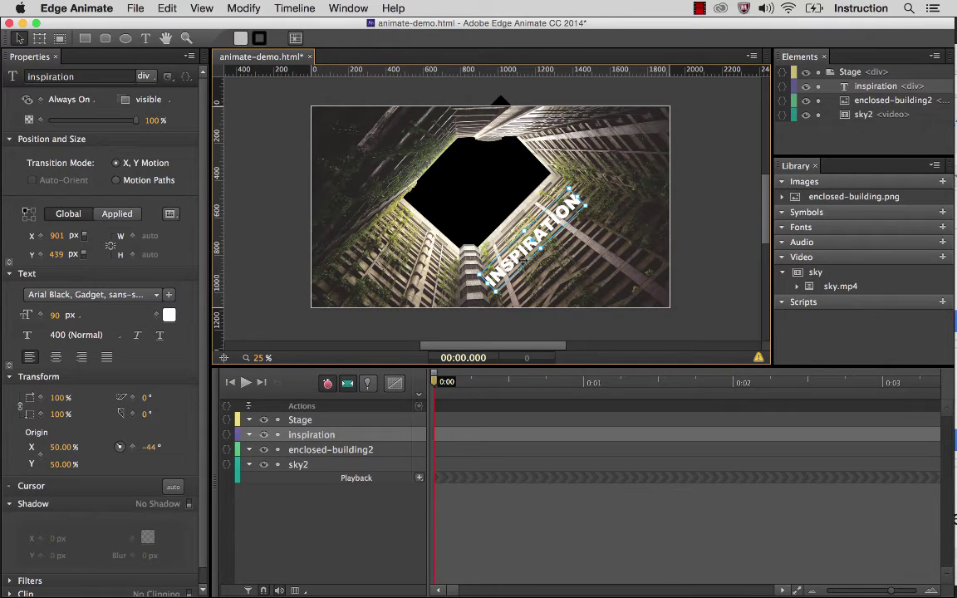
mouse_move(513, 252)
mouse_down()
mouse_move(516, 204)
mouse_move(505, 208)
mouse_move(506, 196)
mouse_move(512, 244)
mouse_move(499, 217)
mouse_move(510, 246)
mouse_up()
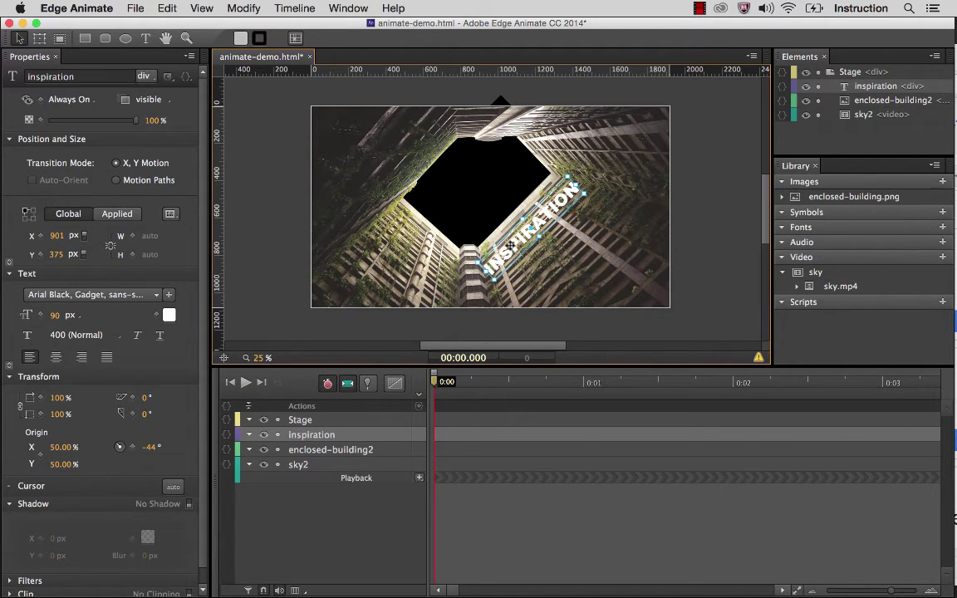
Enable a shadow on the inspiration text with X and Y offsets of 15 px and a blur of 15 px
click(188, 504)
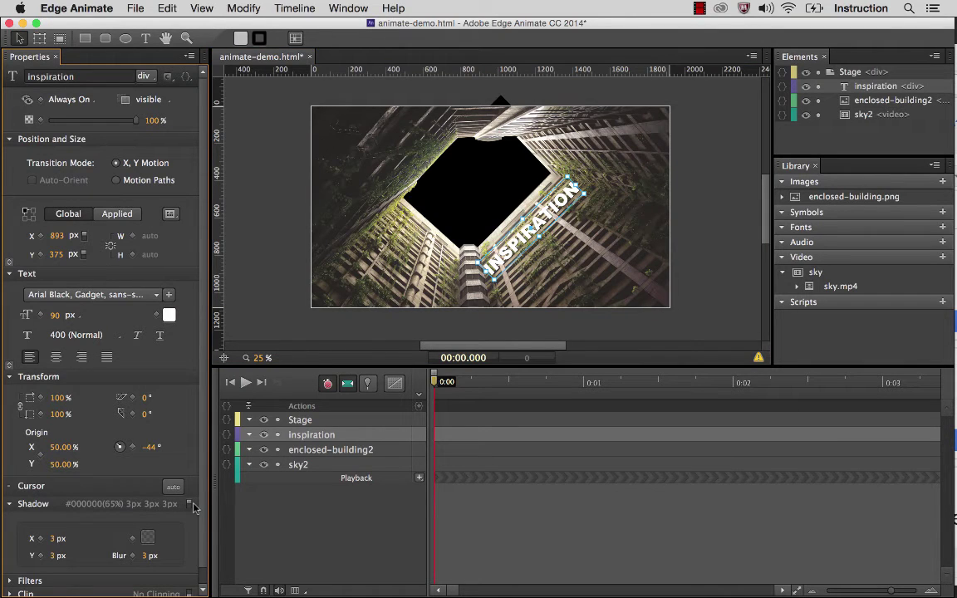
click(52, 539)
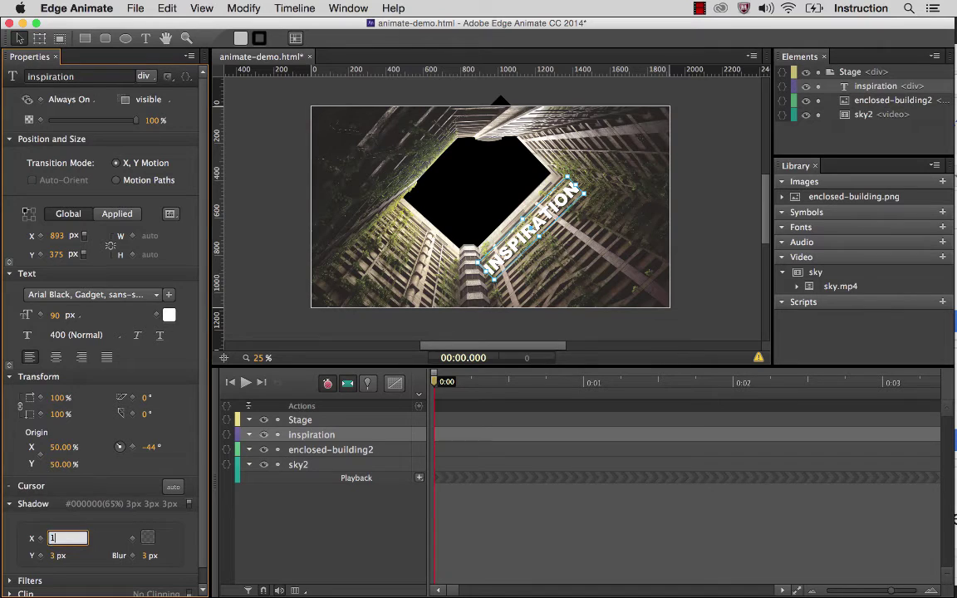
text(15)
click(55, 555)
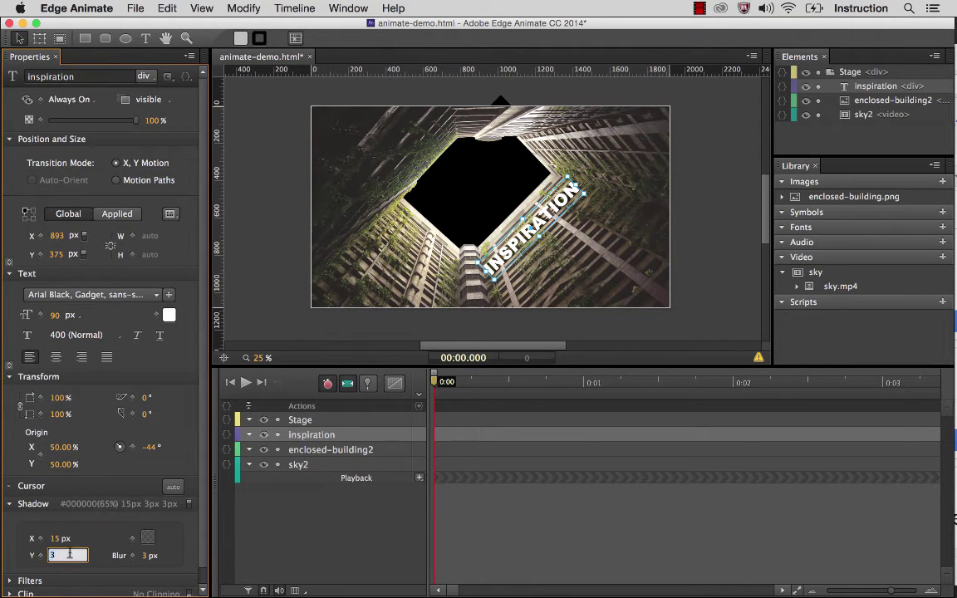
click(144, 556)
text(15)
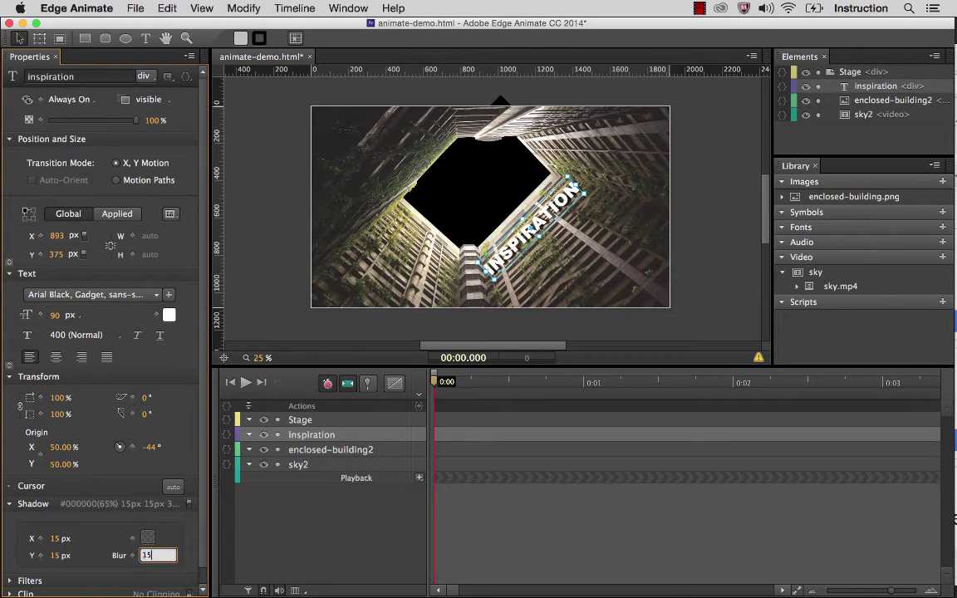
Apply the 15 px blur to the inspiration text's shadow and deselect the text
key(Return)
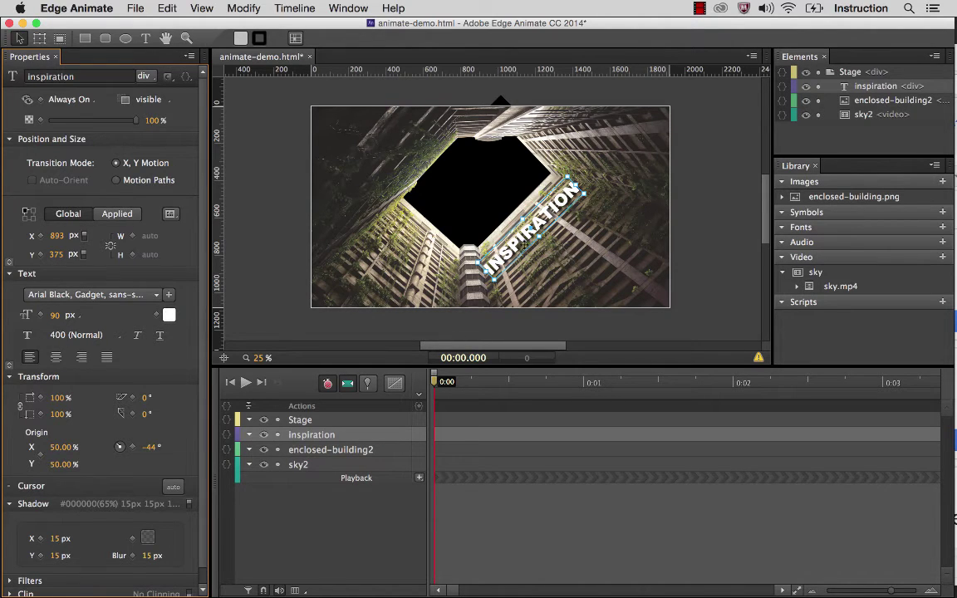
click(539, 259)
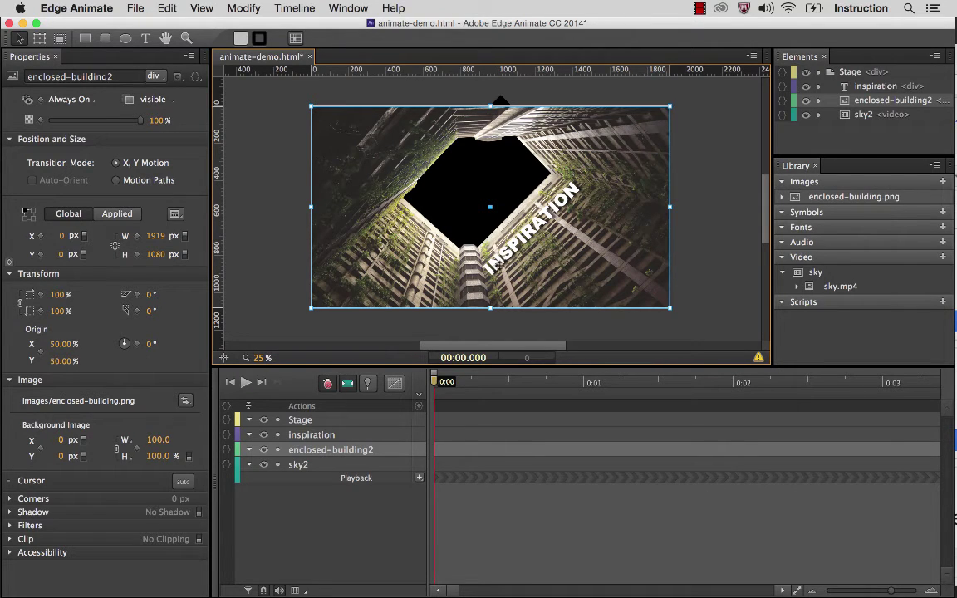
Duplicate the inspiration text element and rename the copy as doubt
click(525, 235)
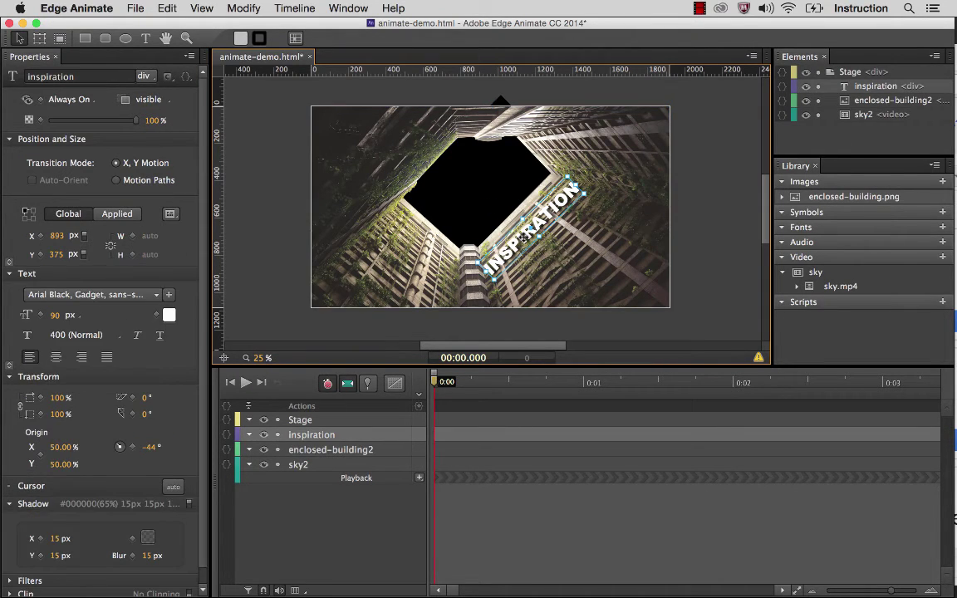
right_click(862, 89)
click(805, 127)
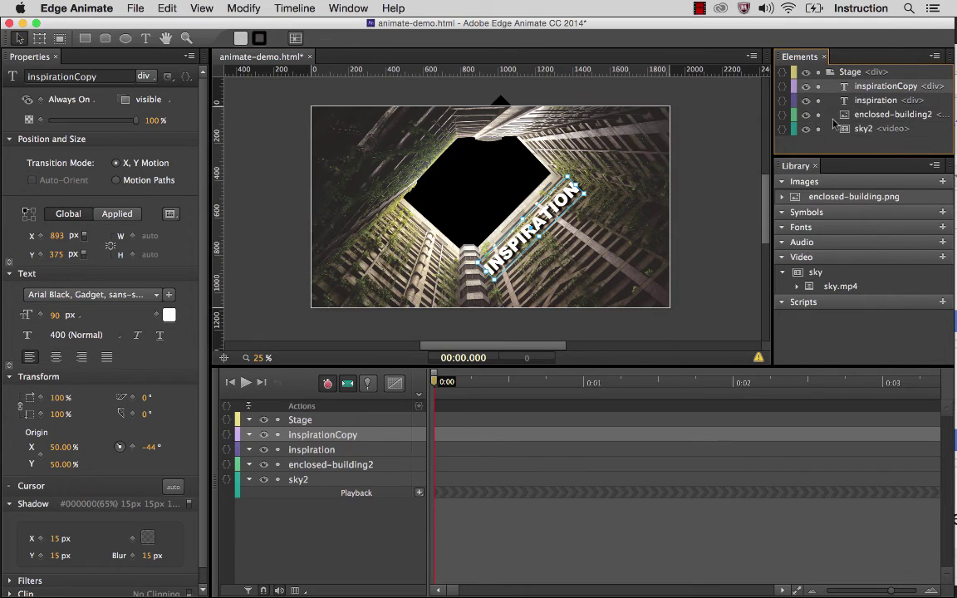
double_click(874, 87)
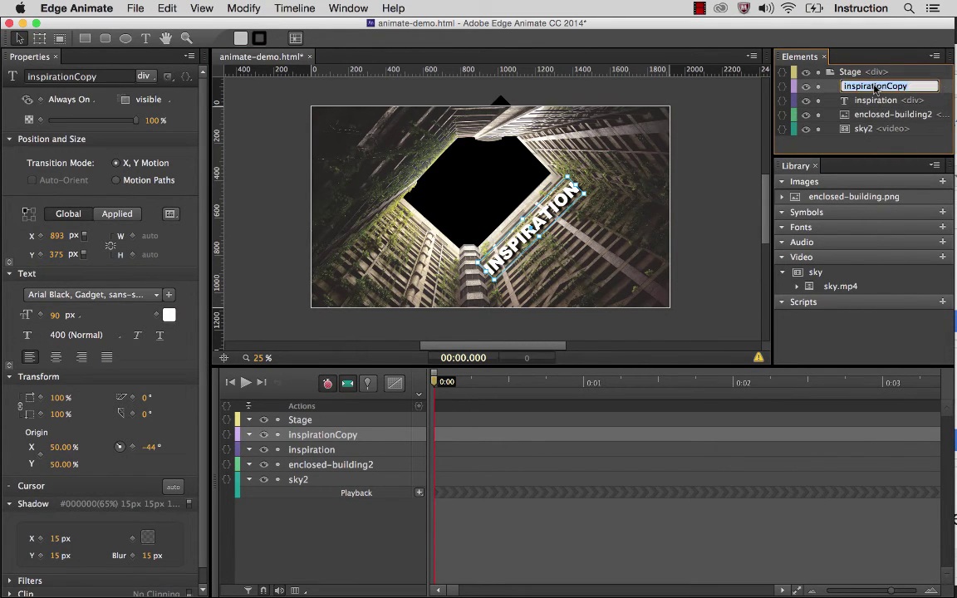
text(doubt)
key(Return)
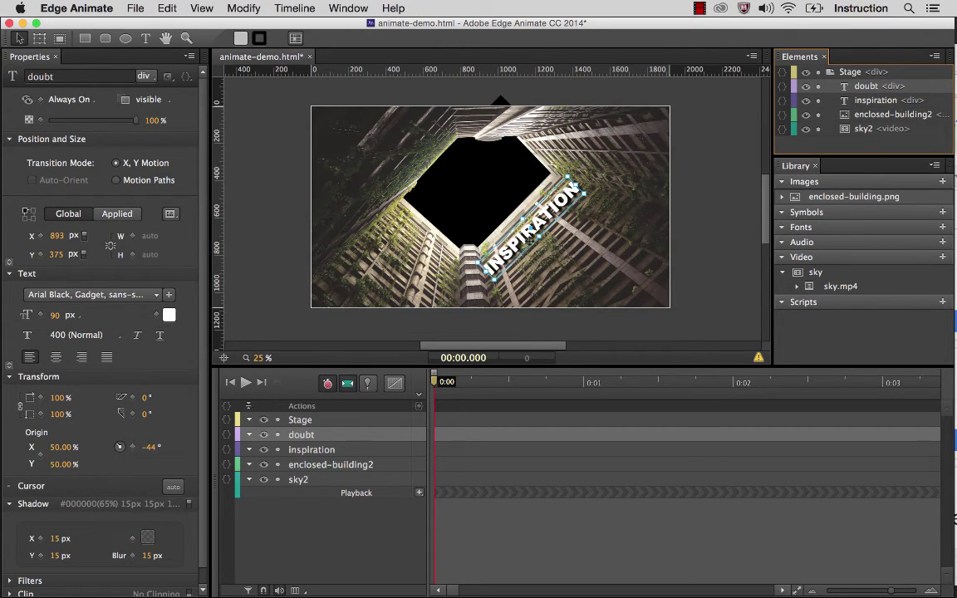
Move the doubt element below INSPIRATION, at about X 960 px, Y 511 px, and replace its text with DOUBT
click(528, 223)
drag(522, 225, 540, 259)
double_click(540, 259)
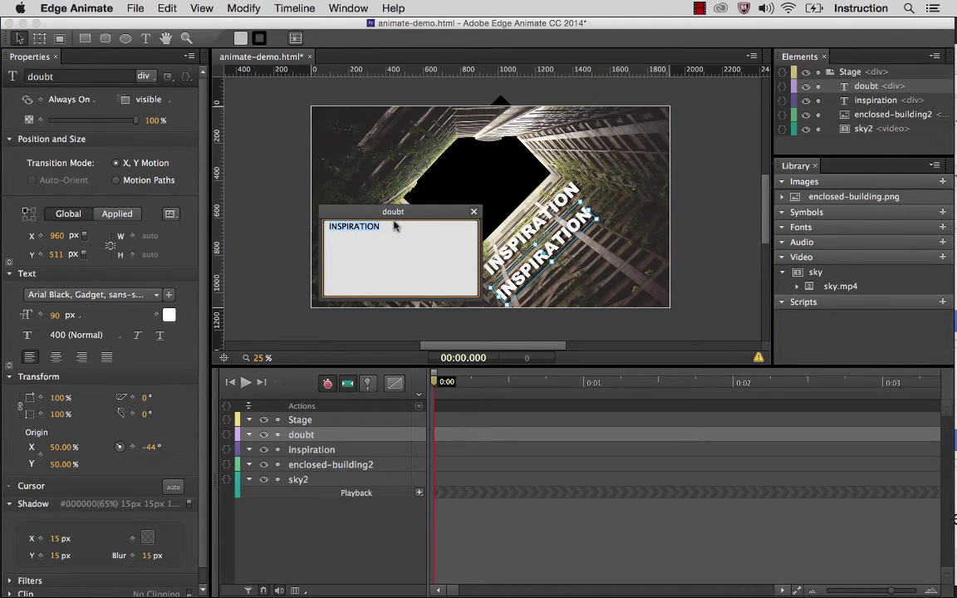
text(DOUBT)
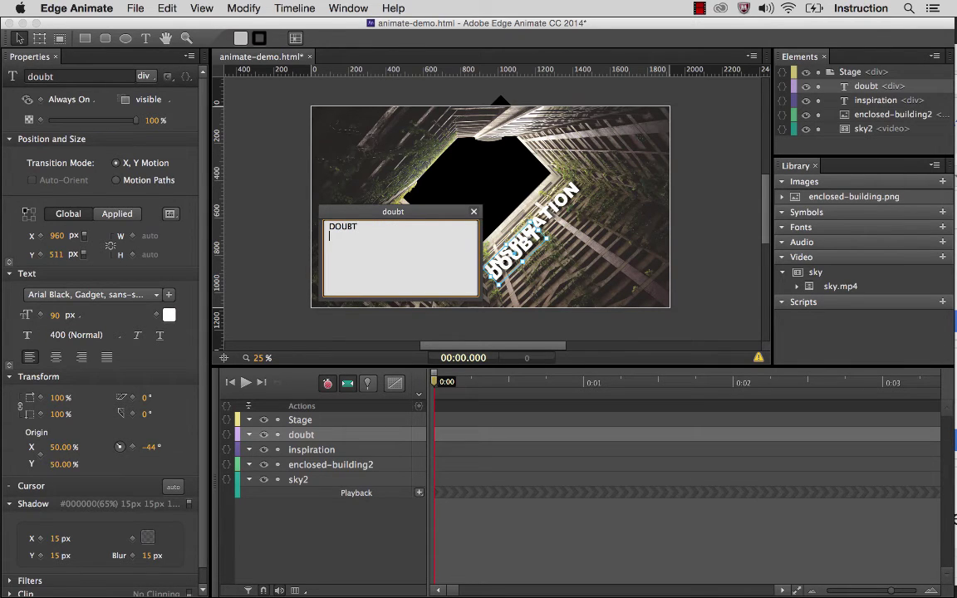
click(474, 211)
Set the doubt text's font size to 120 px and place it directly beneath INSPIRATION, at about X 906 px, Y 591 px
mouse_move(522, 263)
mouse_down()
mouse_move(527, 275)
mouse_move(517, 269)
mouse_move(533, 256)
mouse_move(539, 271)
mouse_up()
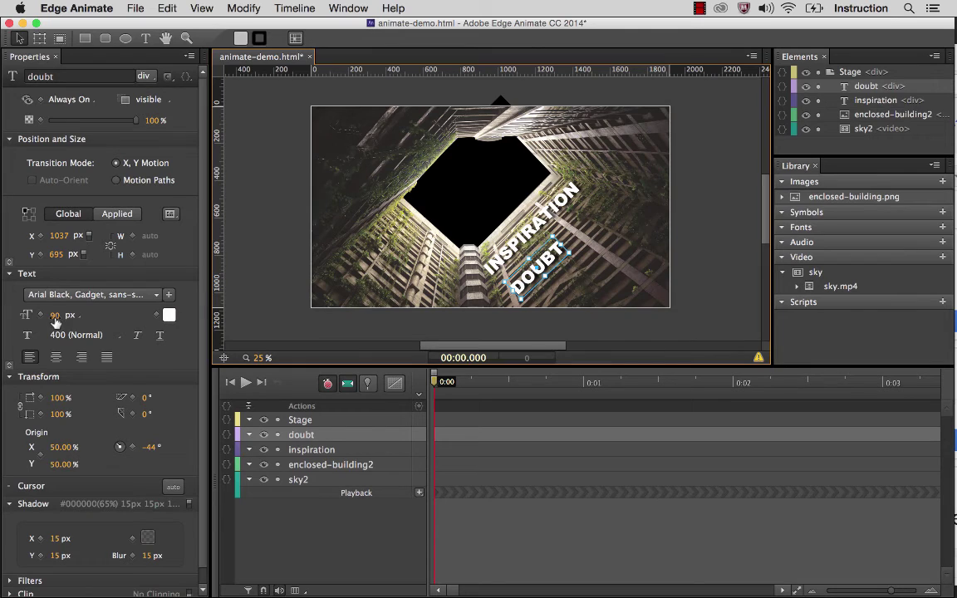
click(54, 315)
text(120)
key(Return)
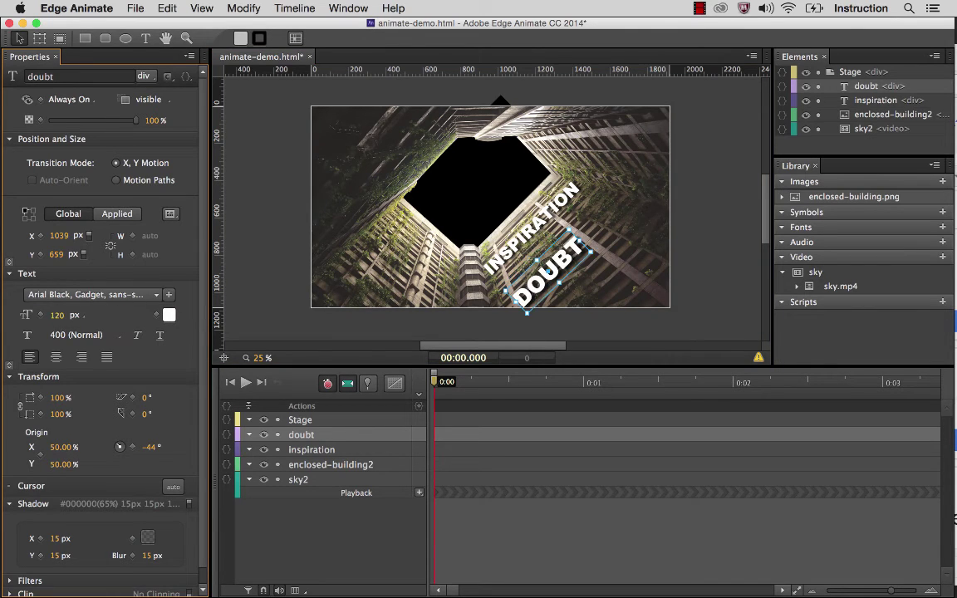
drag(541, 275, 536, 262)
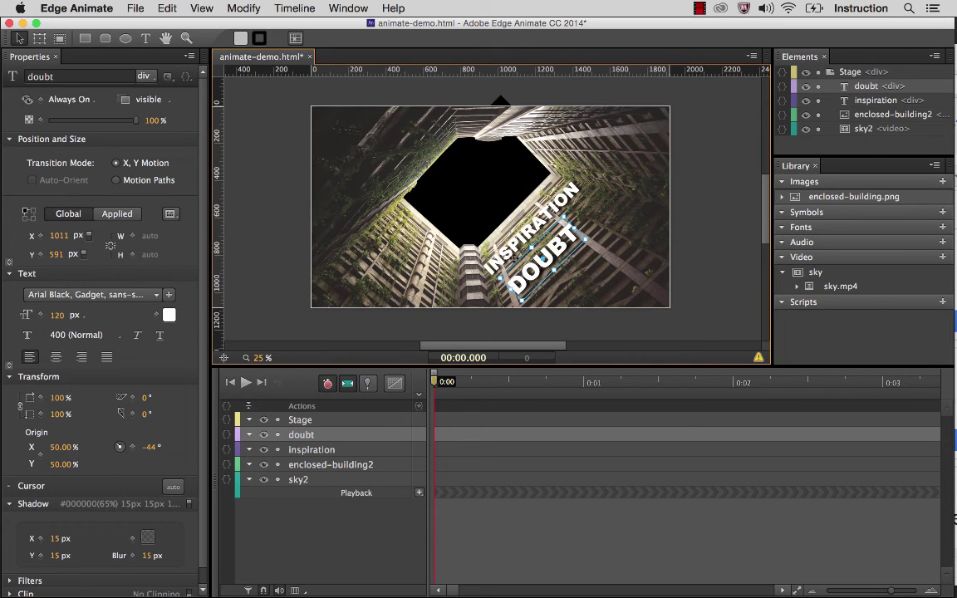
drag(538, 271, 512, 271)
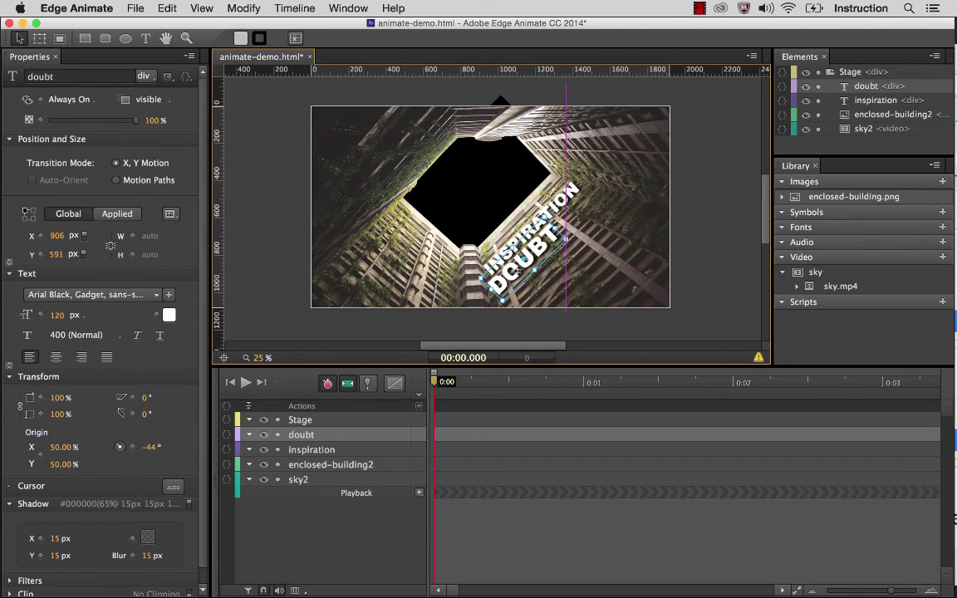
Set the inspiration text's font size to 80 px and move it against the opening's edge, at about X 880 px, Y 394 px
click(506, 177)
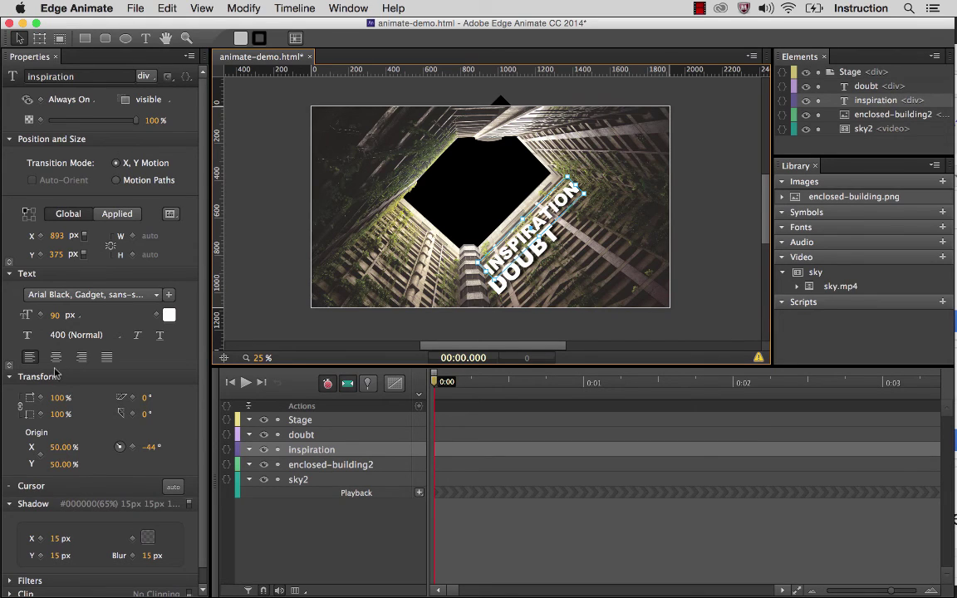
click(55, 316)
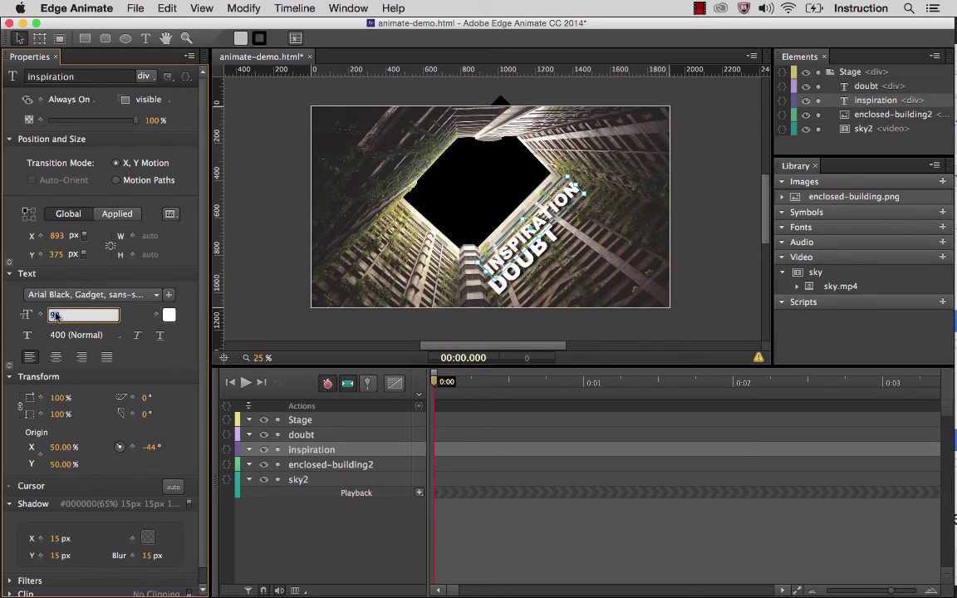
text(80)
key(Return)
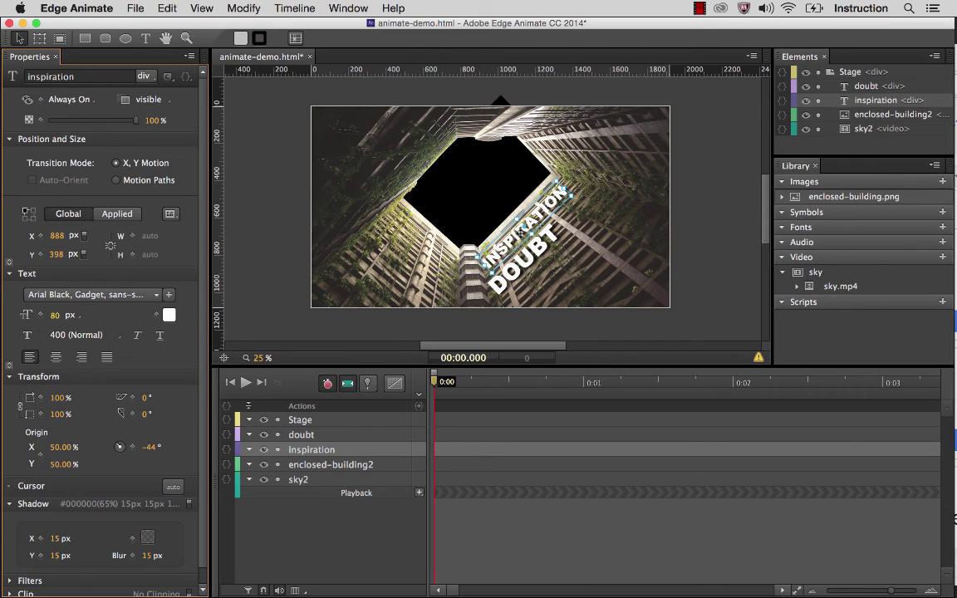
drag(518, 232, 524, 234)
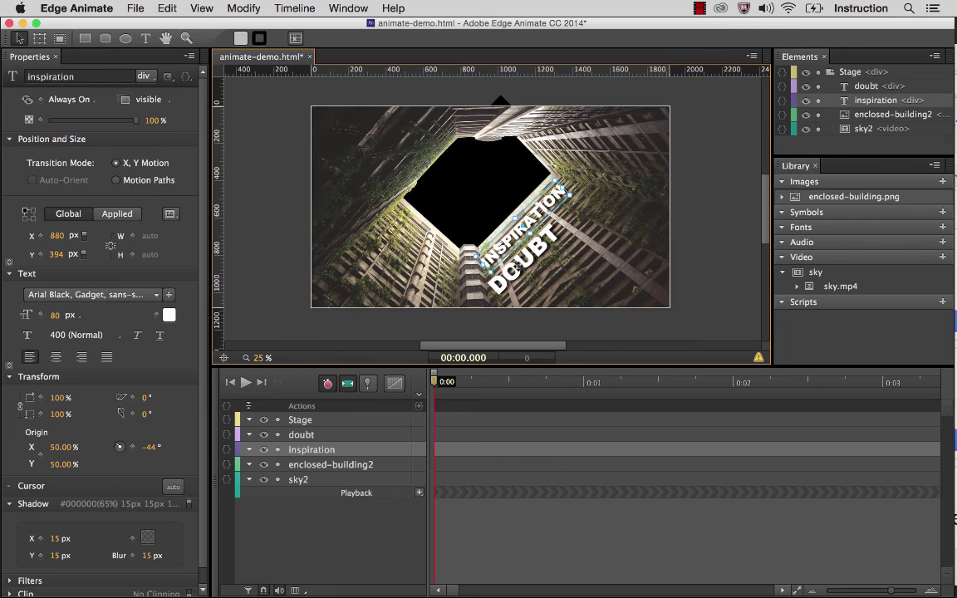
key(Escape)
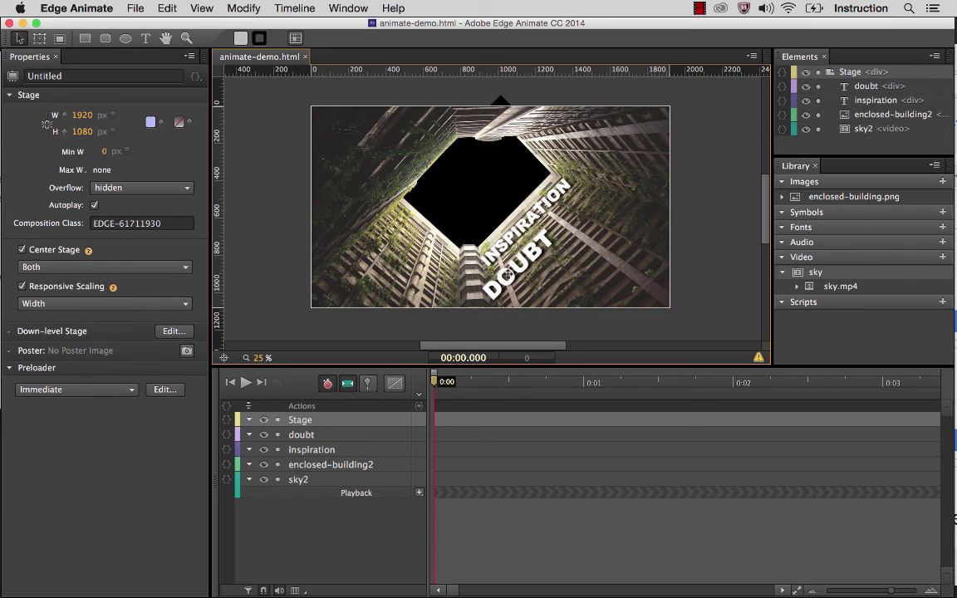
click(459, 205)
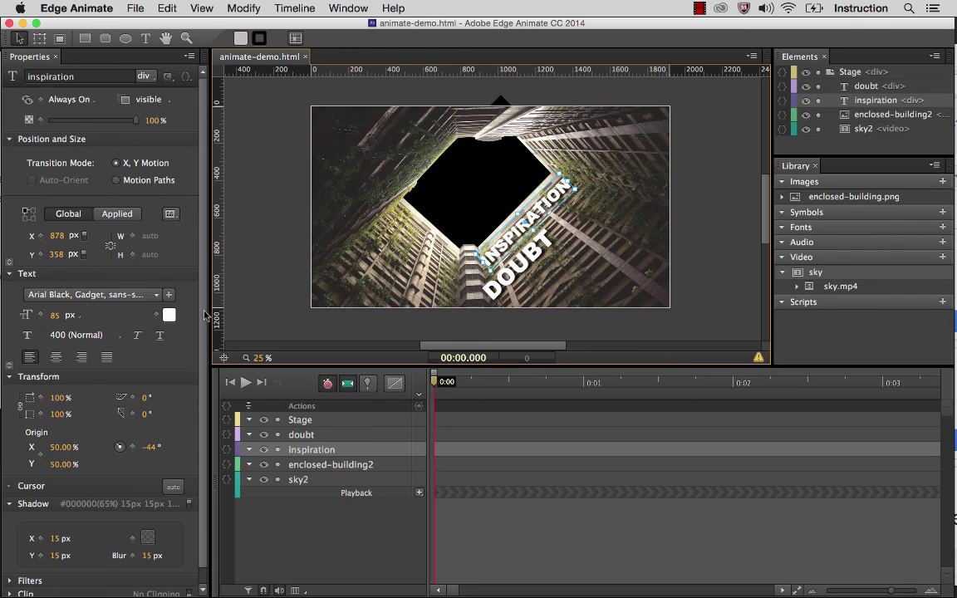
click(496, 241)
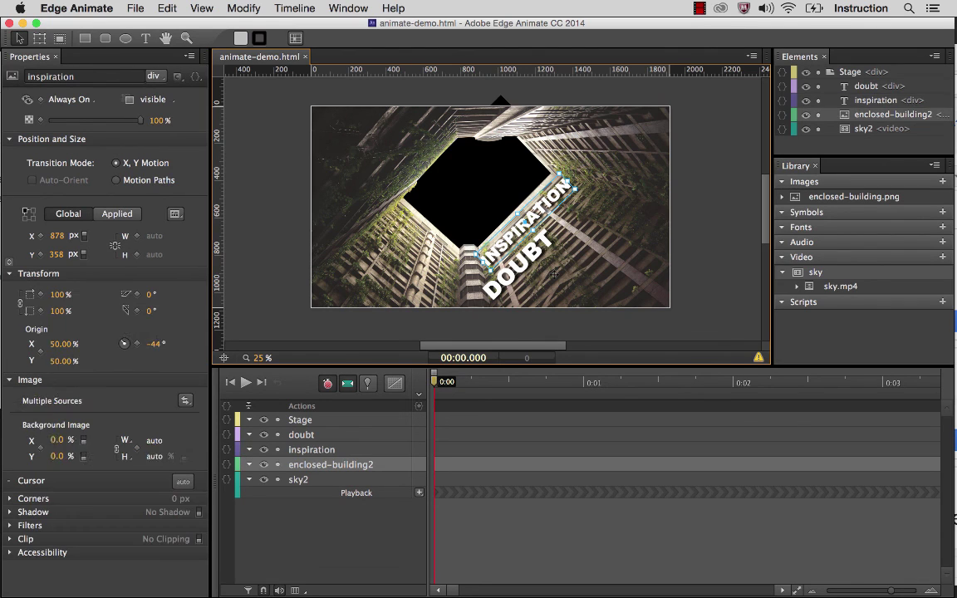